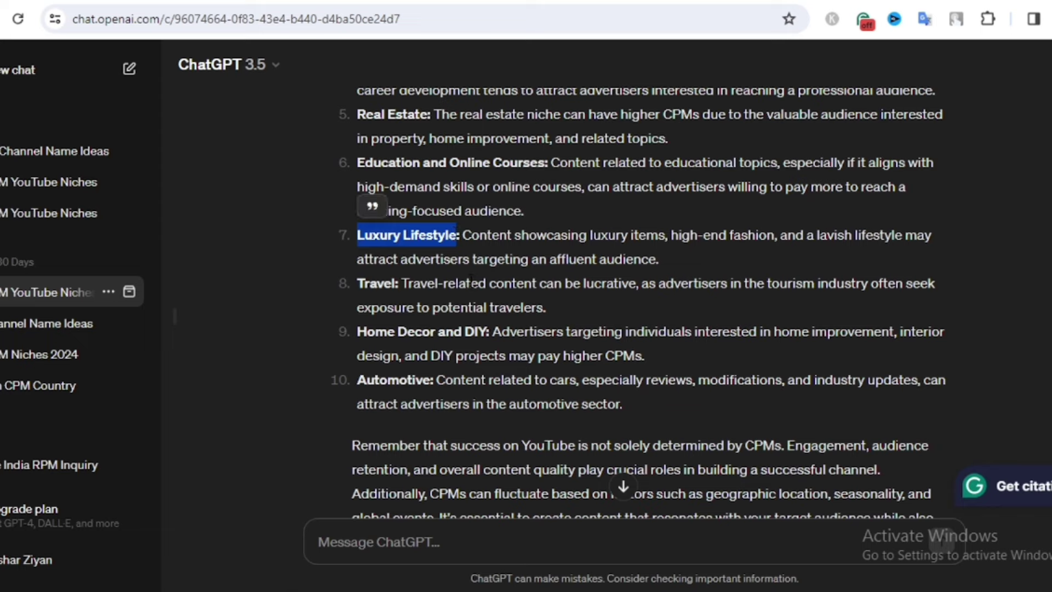
Ask ChatGPT in a new chat to suggest some categories in Luxury Lifestyle
left_click(471, 282)
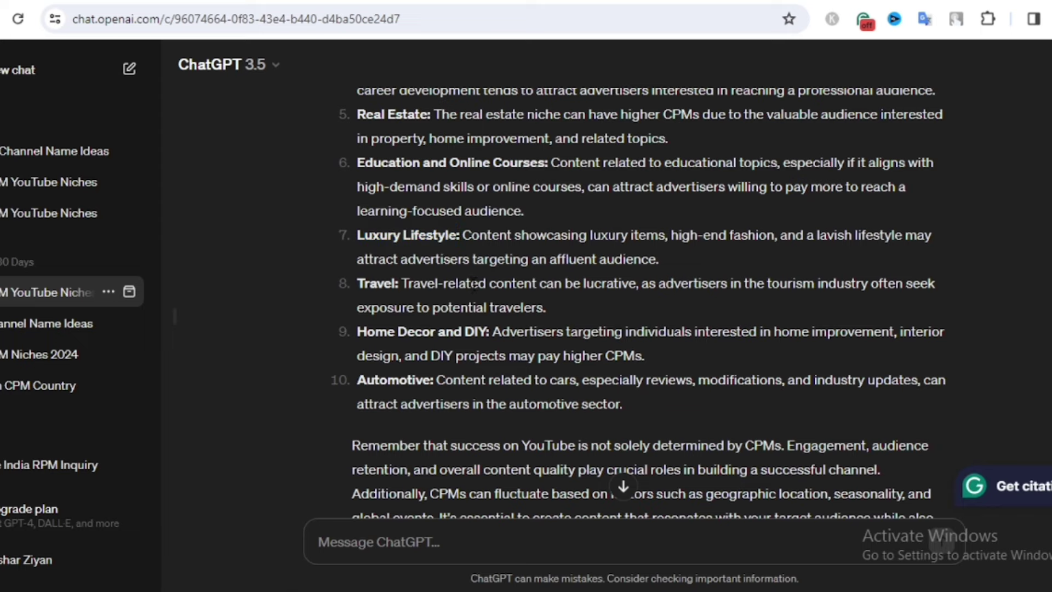
scroll(474, 283, "down", 3)
scroll(475, 289, "up", 3)
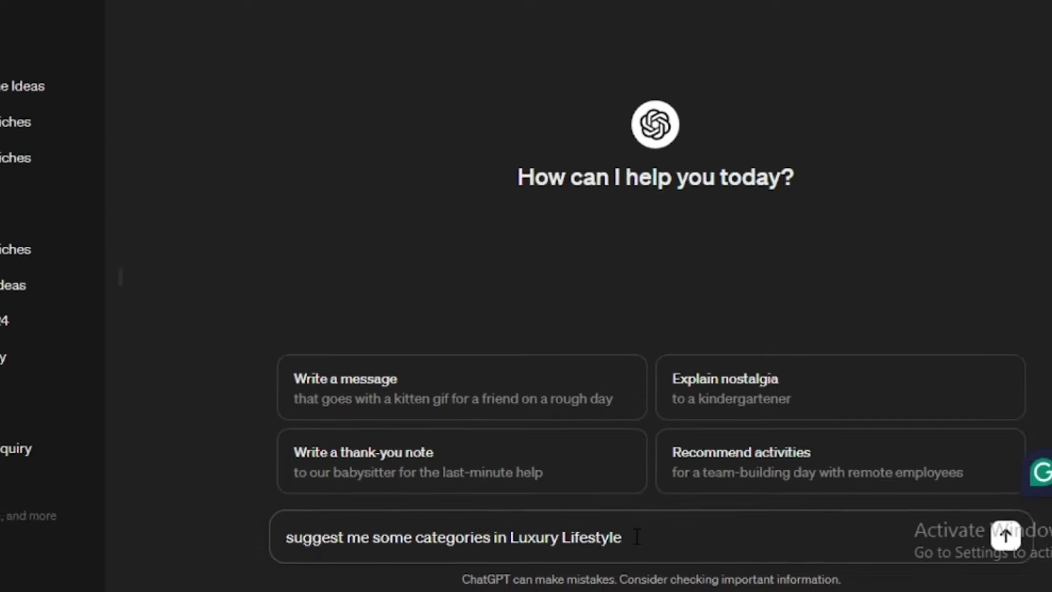
key("Return")
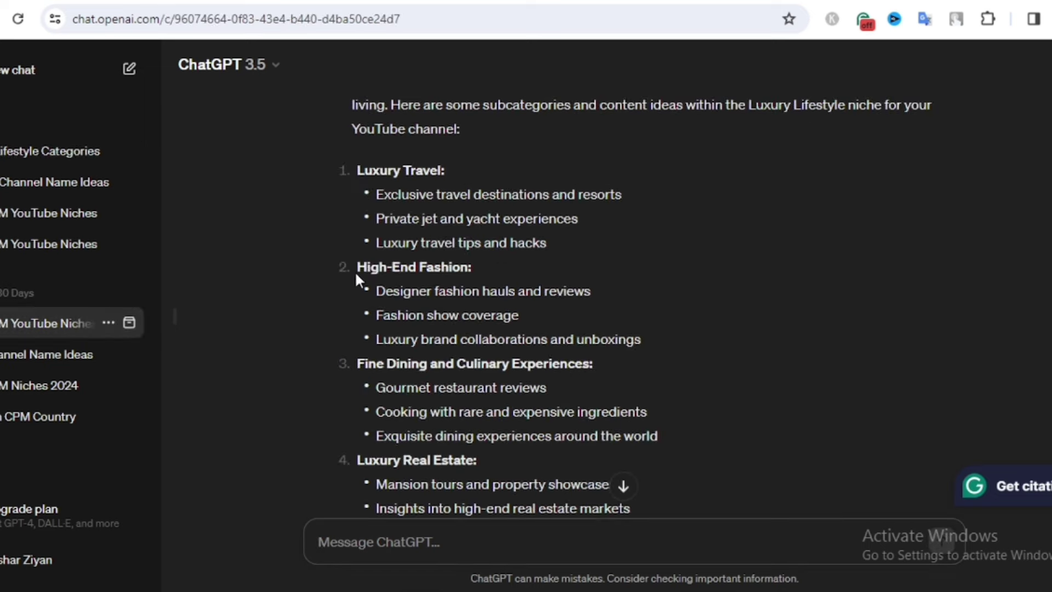
Pick the High-End Fashion category and ask ChatGPT to suggest some YouTube channel names for it
left_click_drag(355, 268, 450, 267)
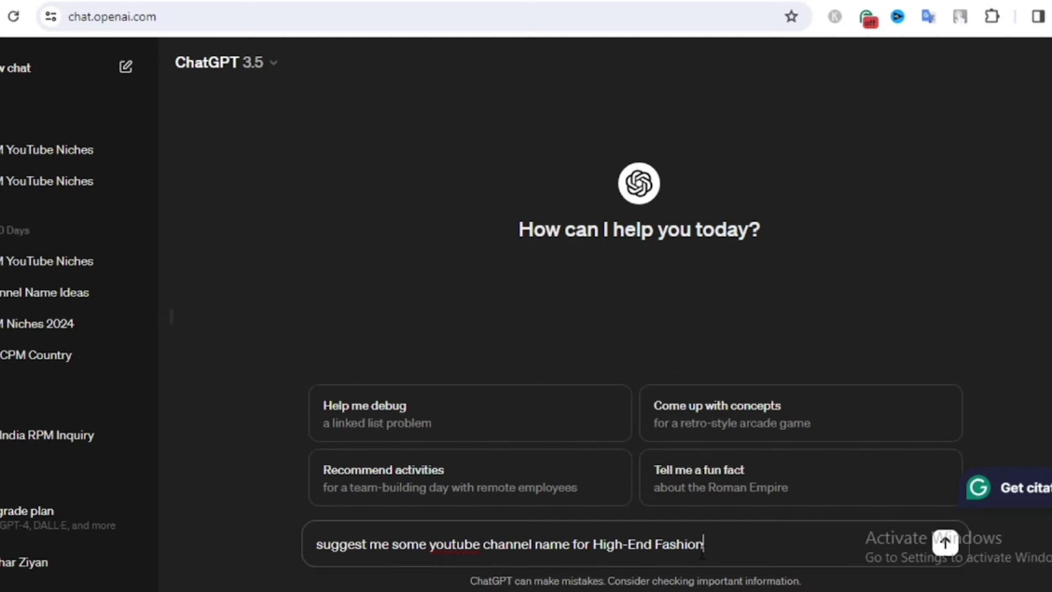
left_click(946, 543)
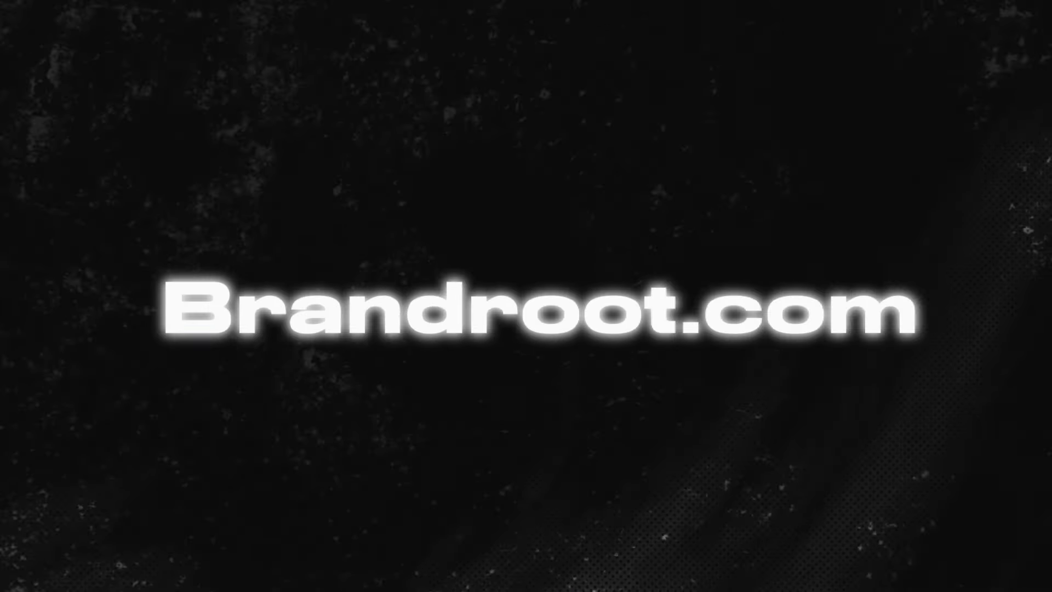
type("st")
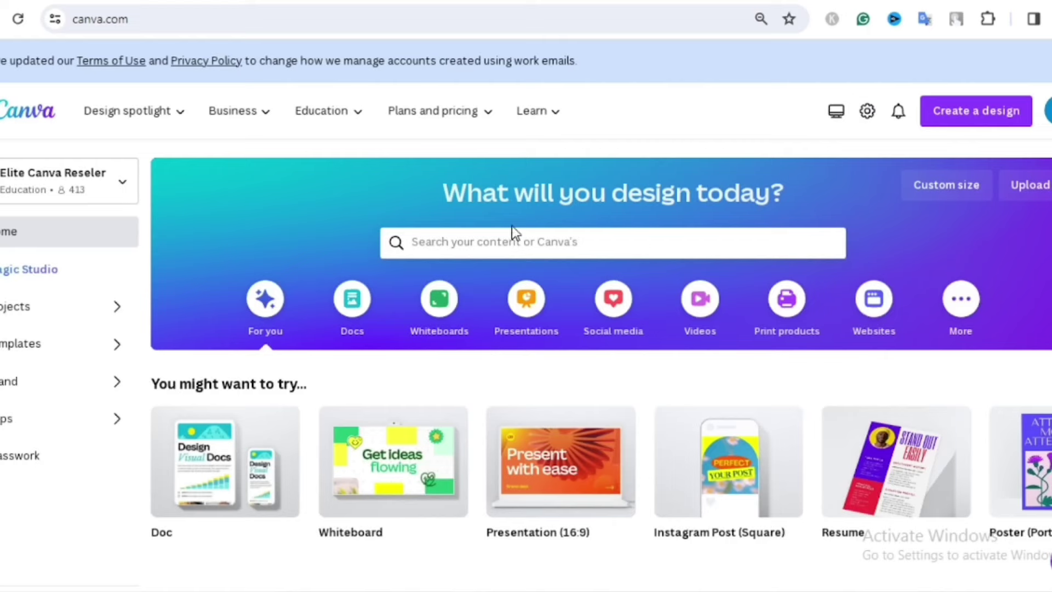
Switch to Canva, search its templates for "fashion logo" and browse the logo designs
type("fashio")
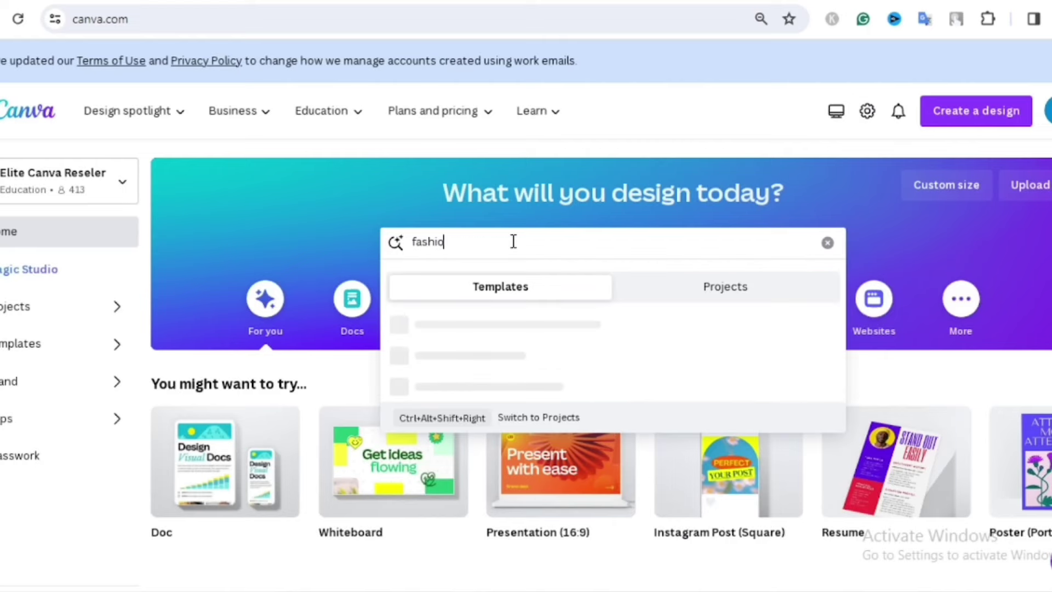
type("n logo")
key("Return")
scroll(621, 370, "down", 3)
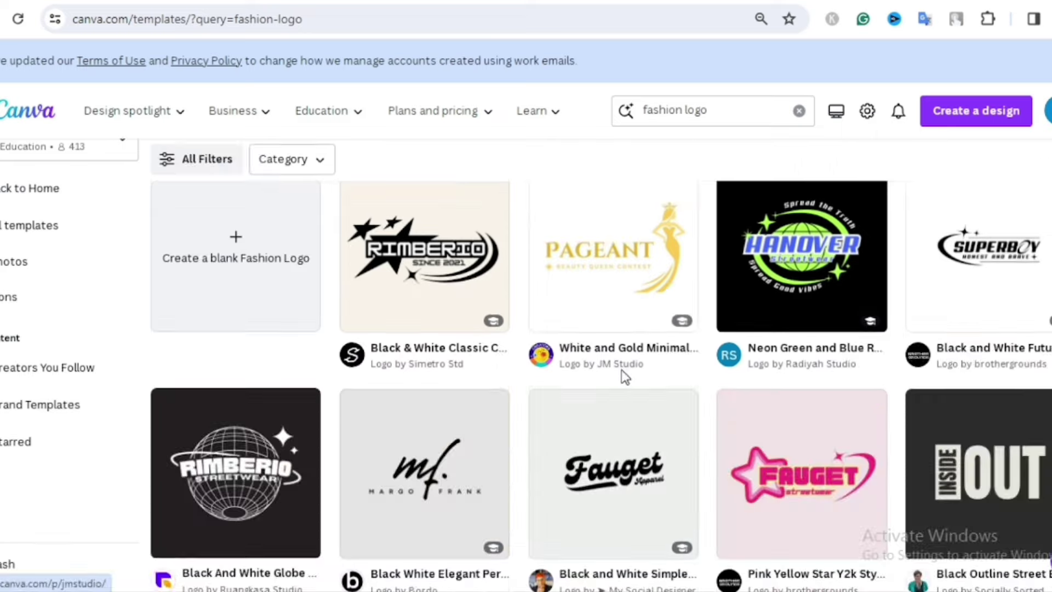
scroll(622, 369, "down", 3)
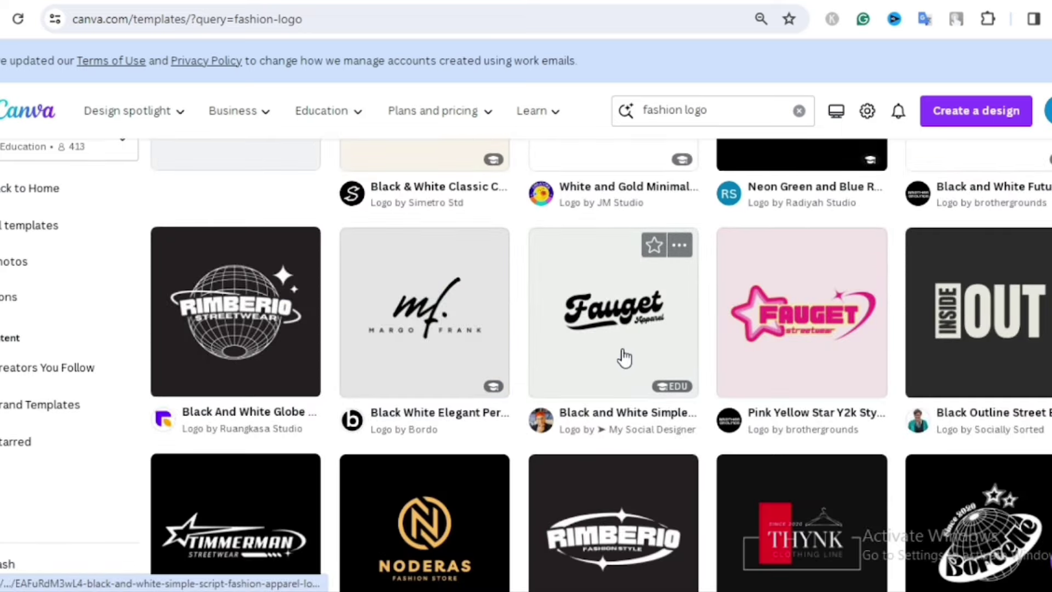
scroll(624, 357, "down", 10)
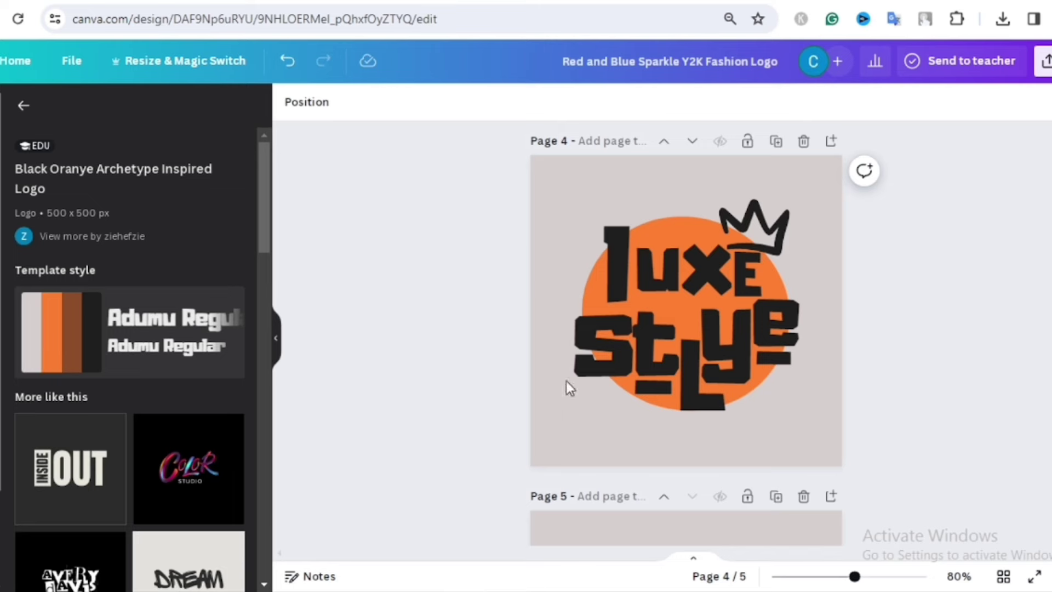
Select the letter t text in the orange and black logo on page 4 and open the design's sharing options
left_click(601, 359)
left_click(662, 346)
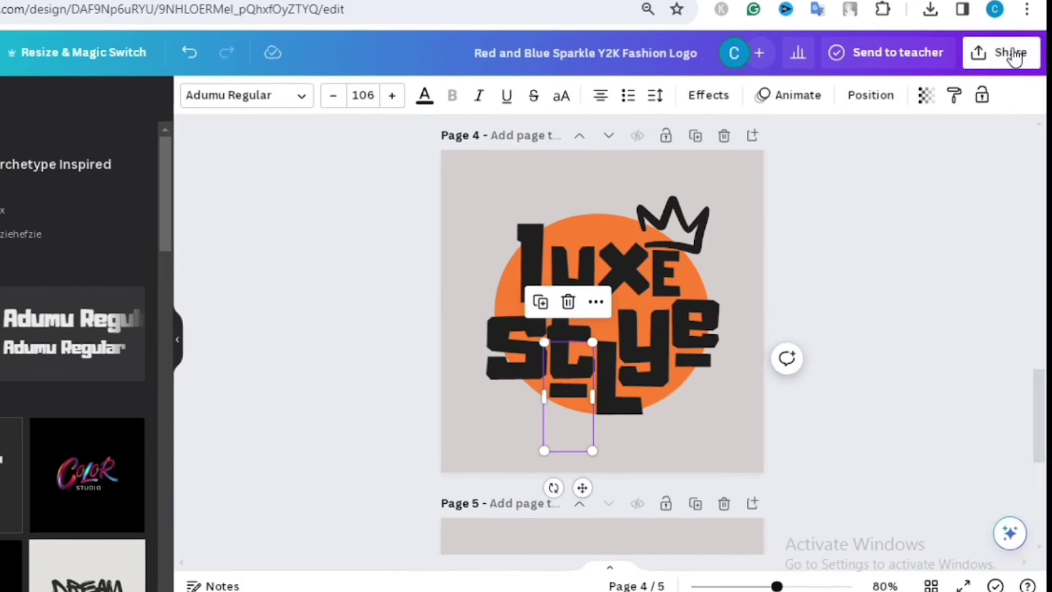
left_click(1045, 61)
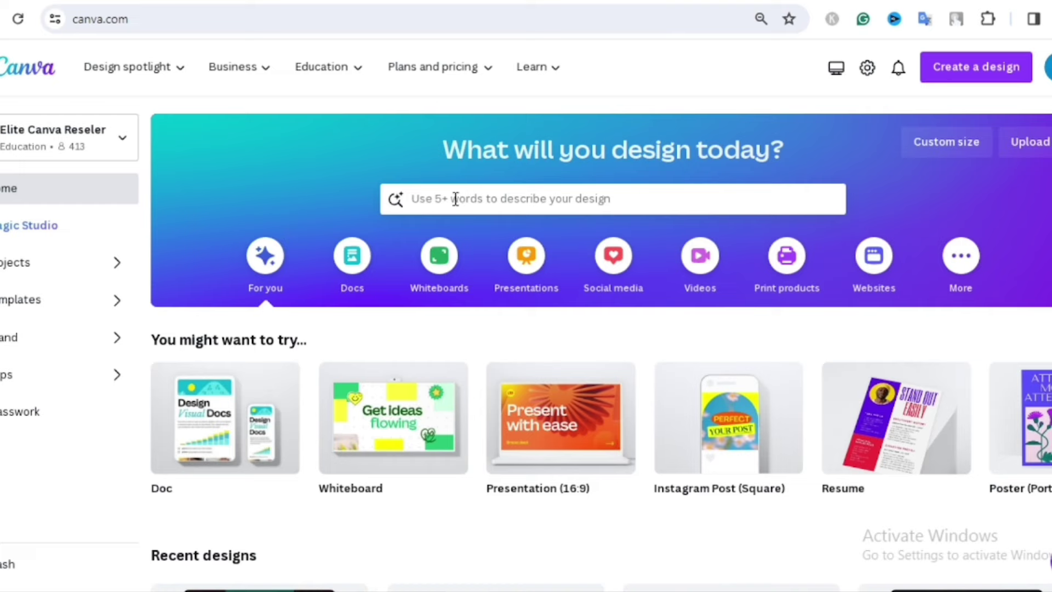
Search the Canva templates for "youtube banner" and browse the designs
left_click(452, 198)
type("youtube banner")
key("Return")
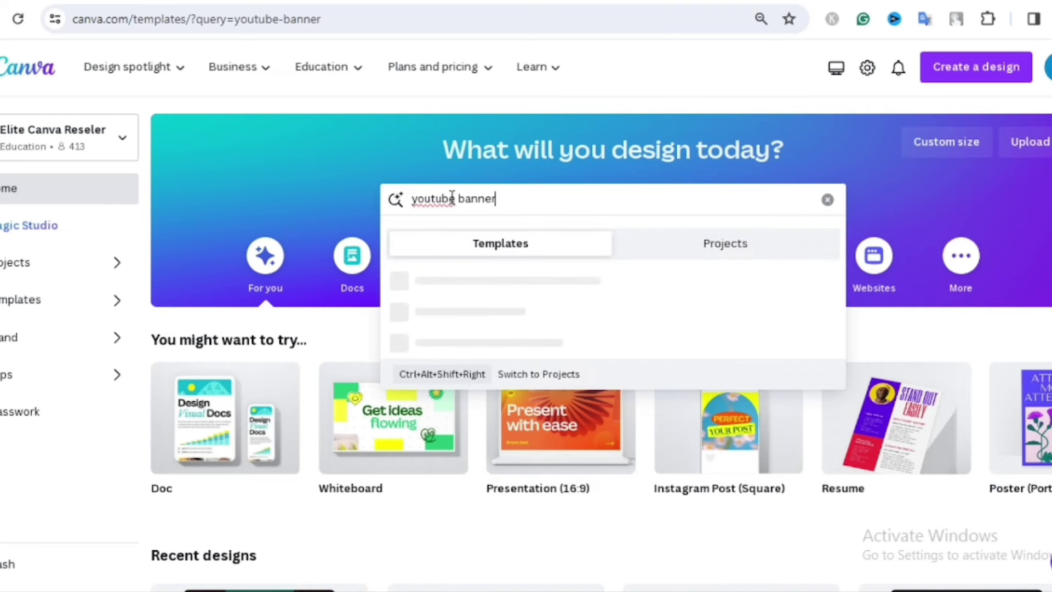
scroll(437, 415, "down", 2)
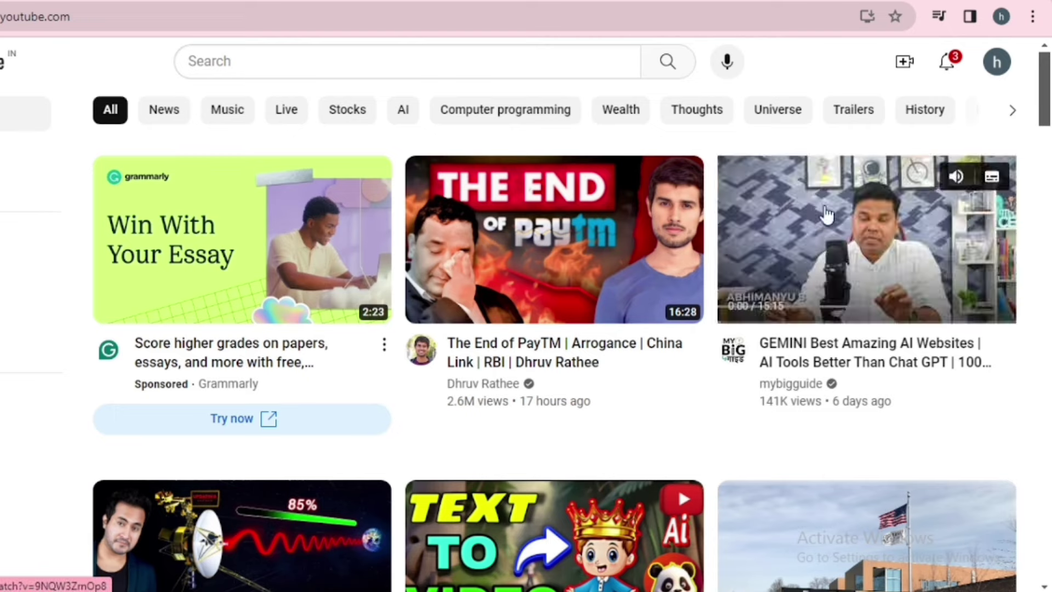
Switch to YouTube, start creating a channel through YouTube Studio and upload the orange and black logo as its profile picture
left_click(996, 69)
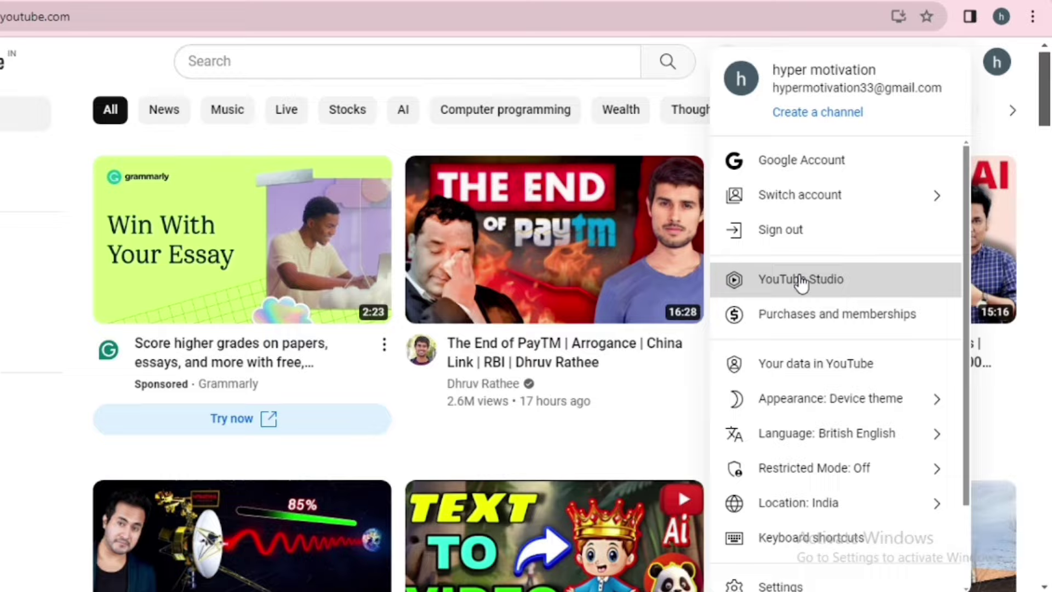
left_click(801, 281)
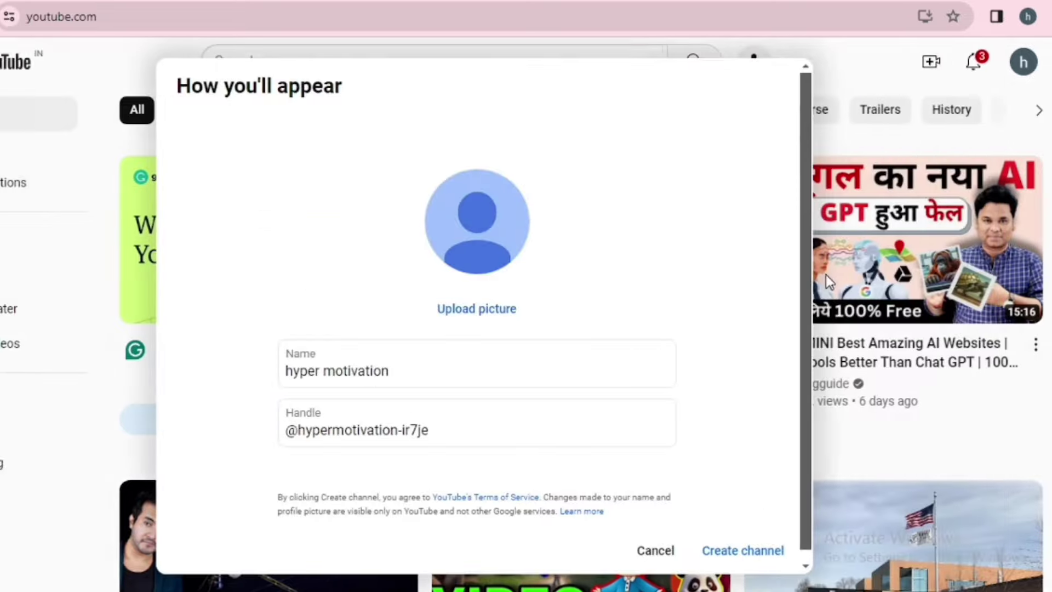
left_click(445, 308)
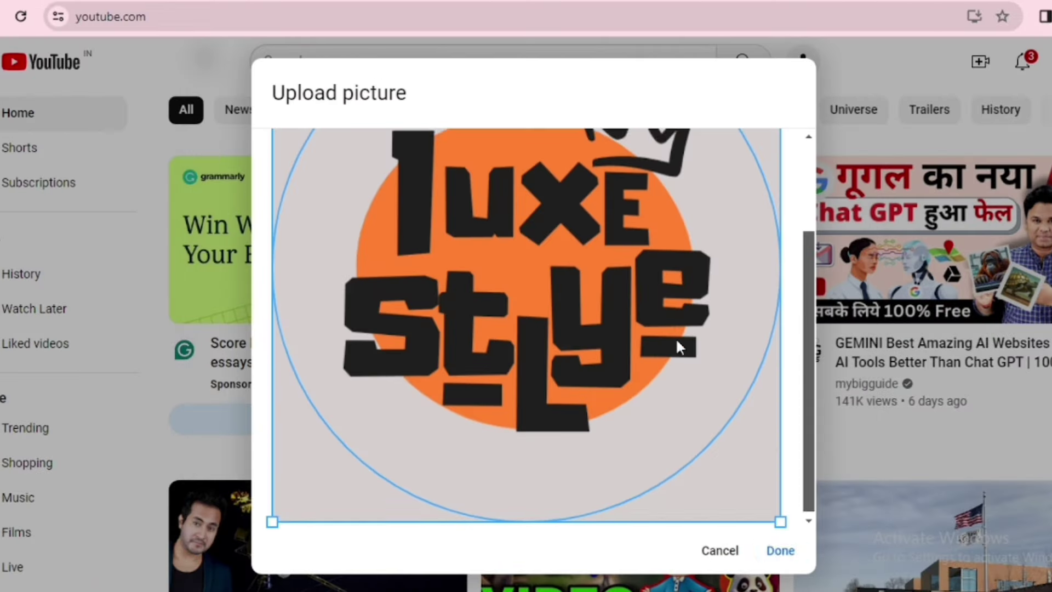
left_click(781, 550)
Name the channel "Luxe Style" and create it
triple_click(485, 354)
type("Luxe Style")
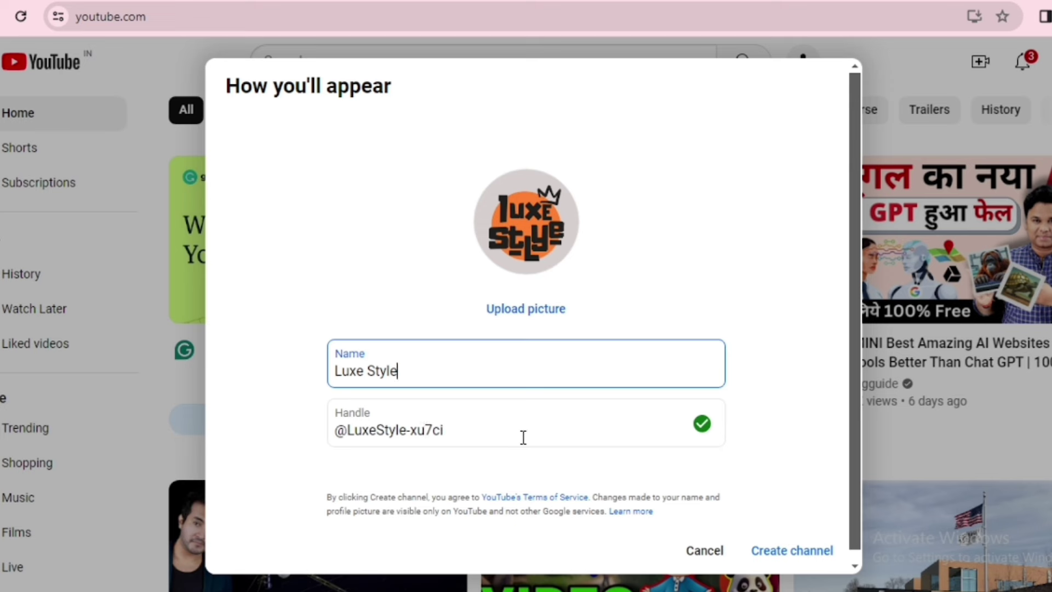
left_click(772, 563)
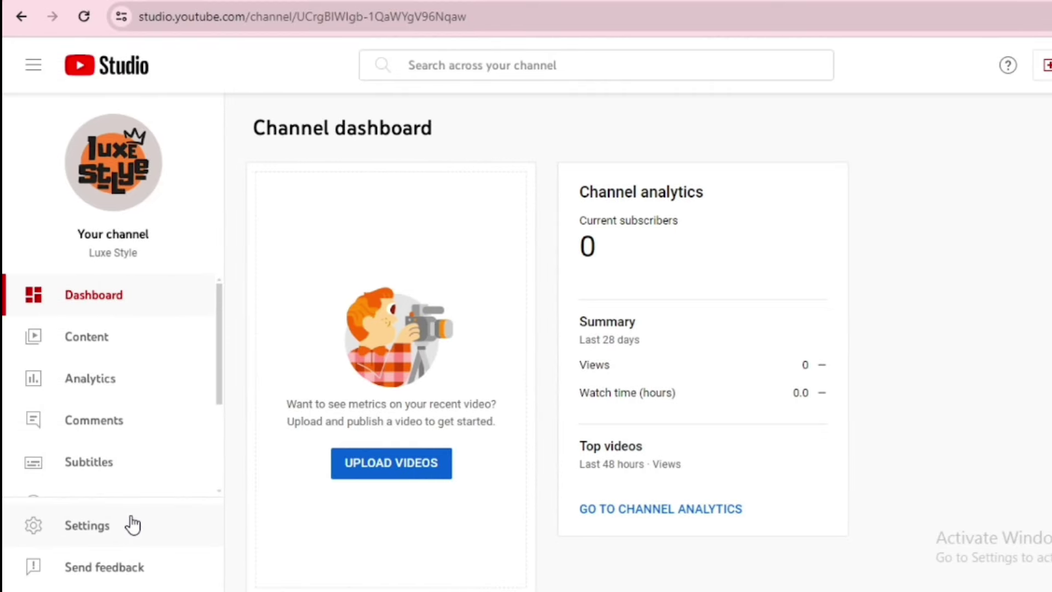
Set the country of residence to United States in the YouTube Studio channel settings
left_click(131, 525)
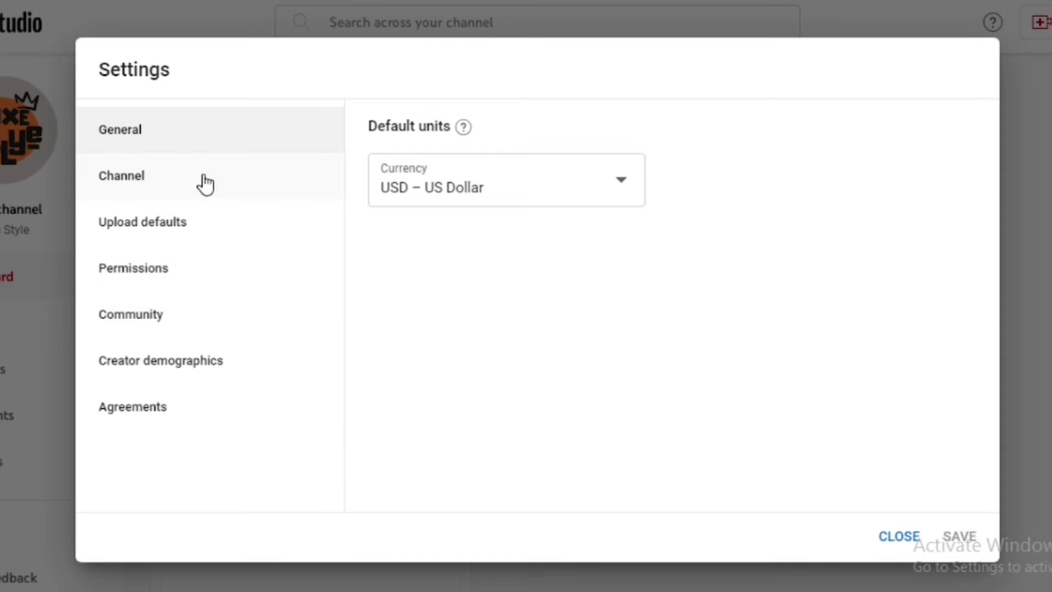
left_click(204, 185)
left_click(599, 235)
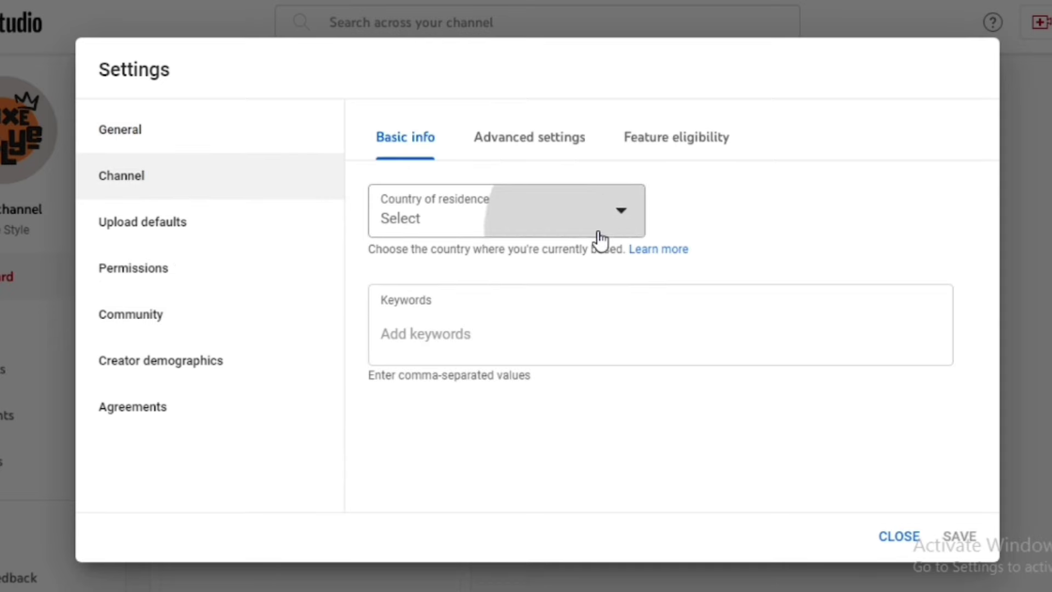
scroll(599, 241, "down", 20)
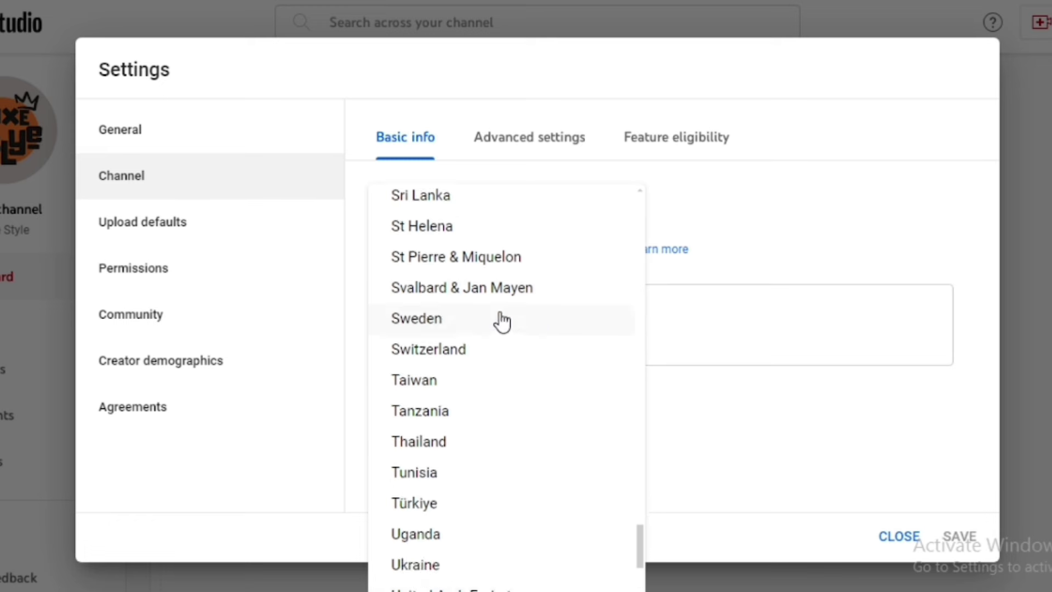
left_click(494, 370)
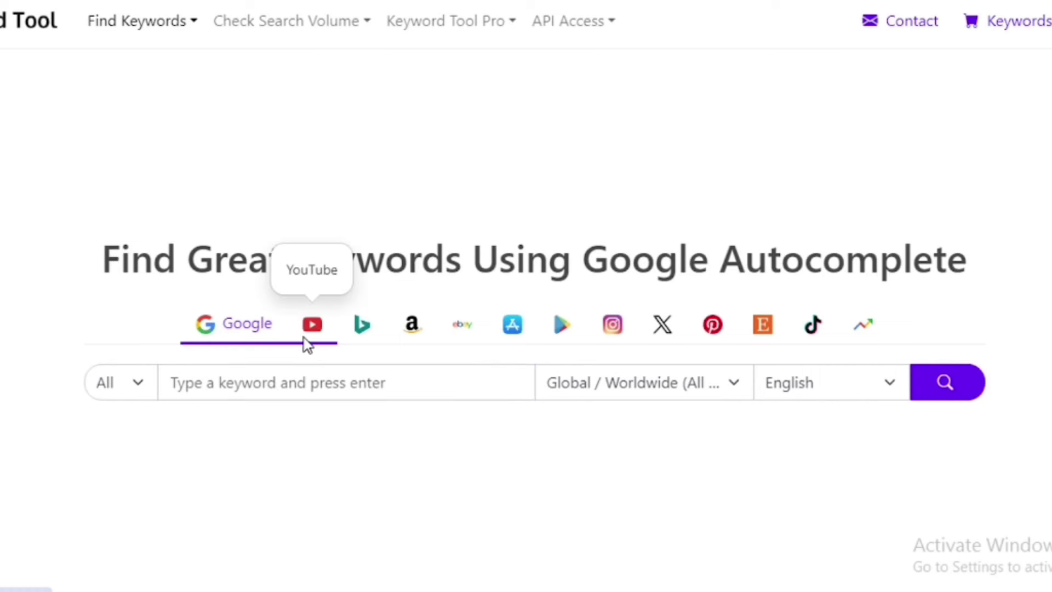
Switch to Keyword Tool and search YouTube keywords for "fashion style" with country United States and language English
left_click(305, 344)
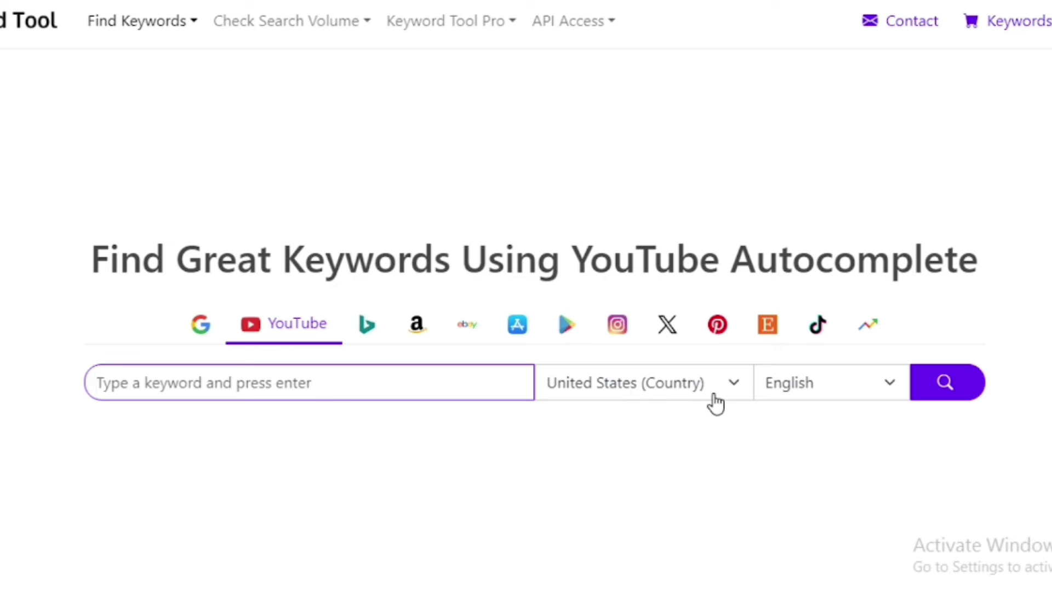
left_click(716, 400)
left_click(682, 472)
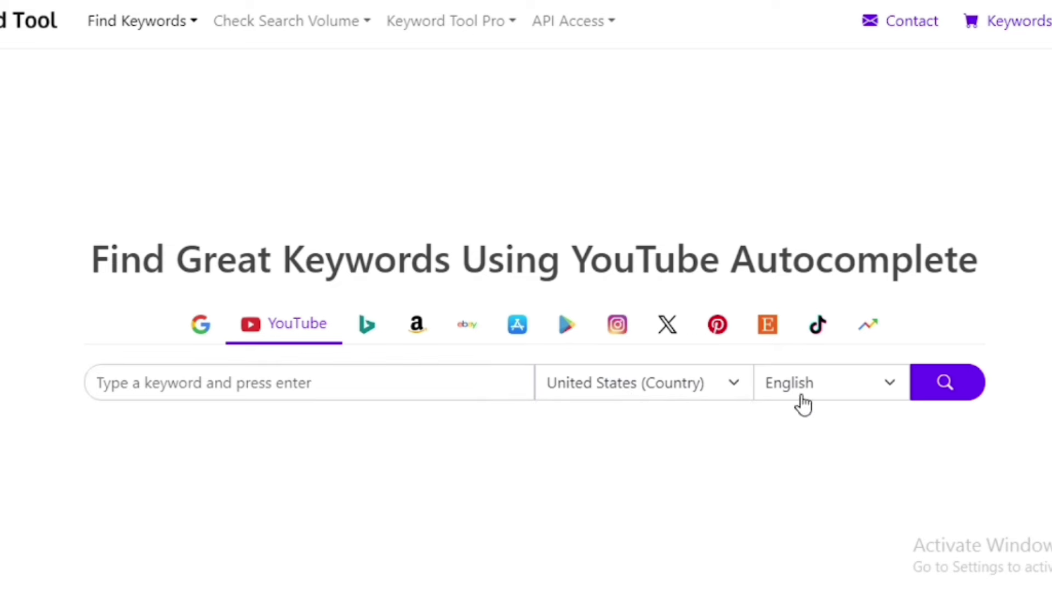
left_click(853, 383)
left_click(853, 383)
left_click(381, 380)
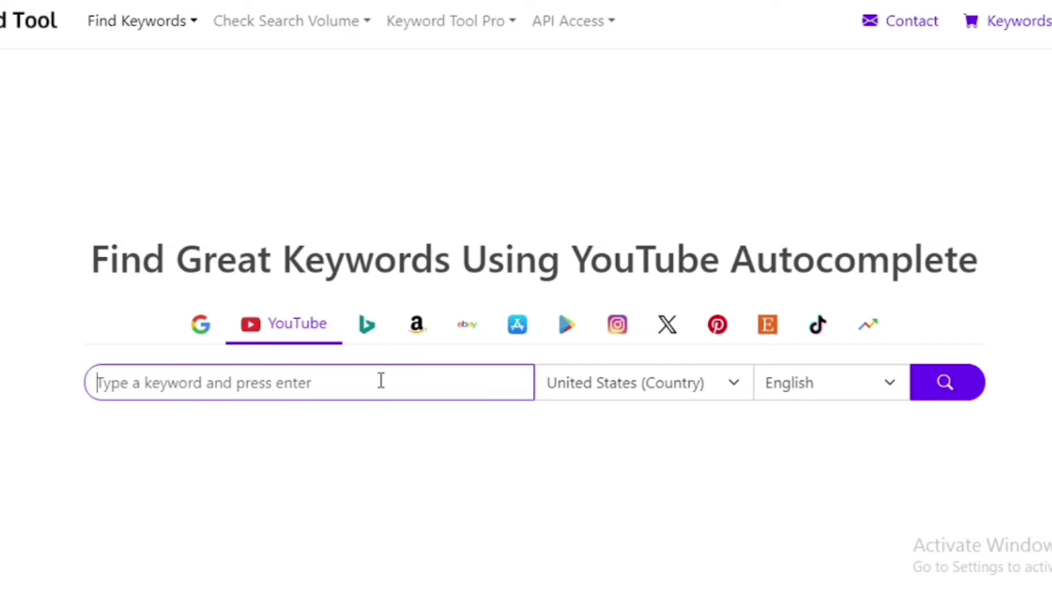
type("fashion style")
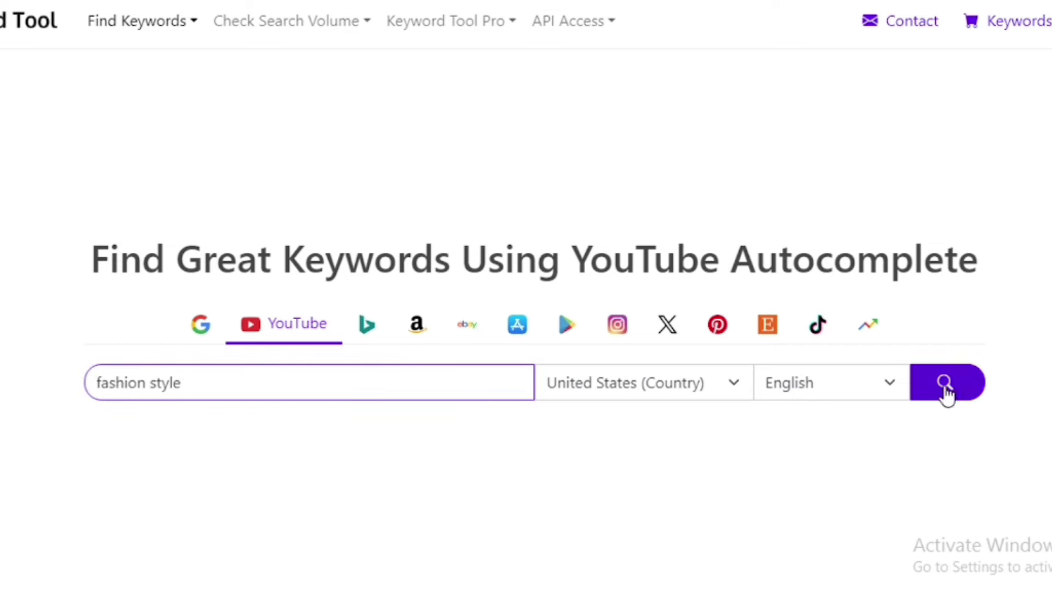
left_click(944, 390)
Copy chosen fashion style suggestions, including "with me", "for boys" and "and work", and paste them into the YouTube channel's keywords
scroll(500, 339, "down", 10)
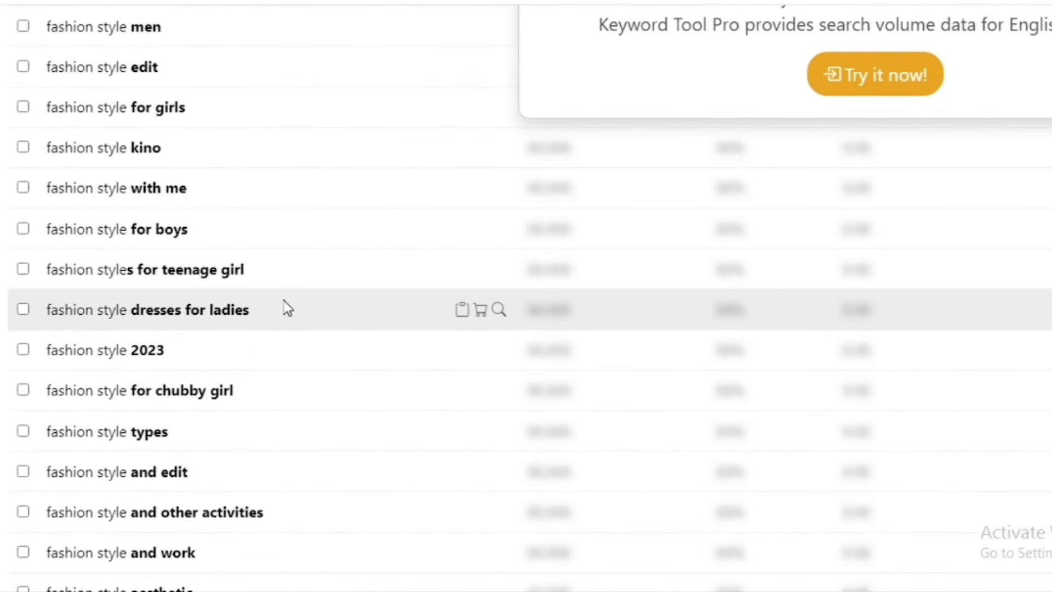
scroll(285, 305, "up", 2)
left_click(23, 280)
left_click(24, 320)
scroll(32, 328, "down", 3)
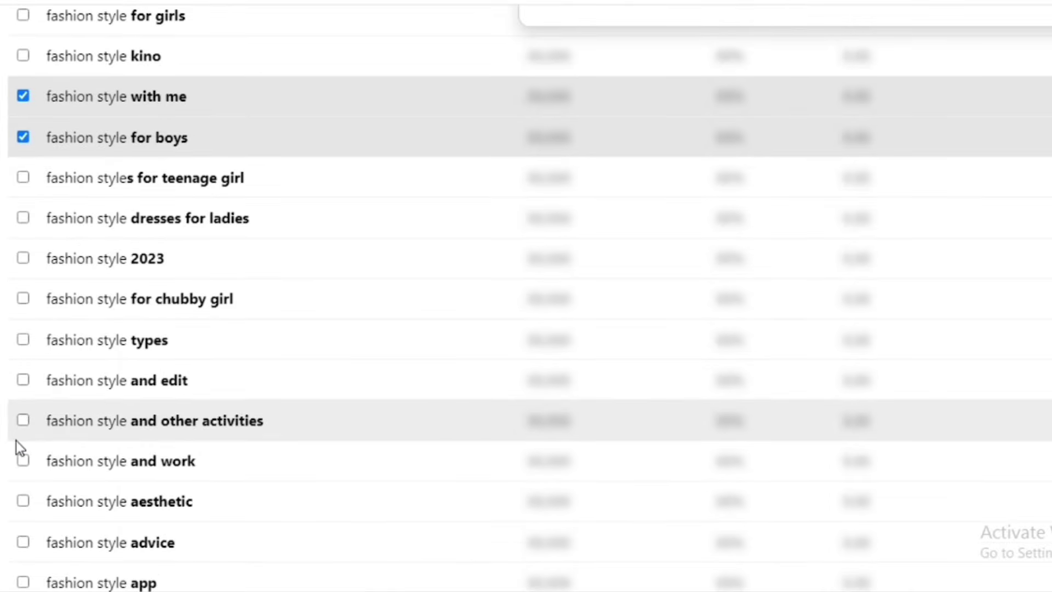
left_click(23, 460)
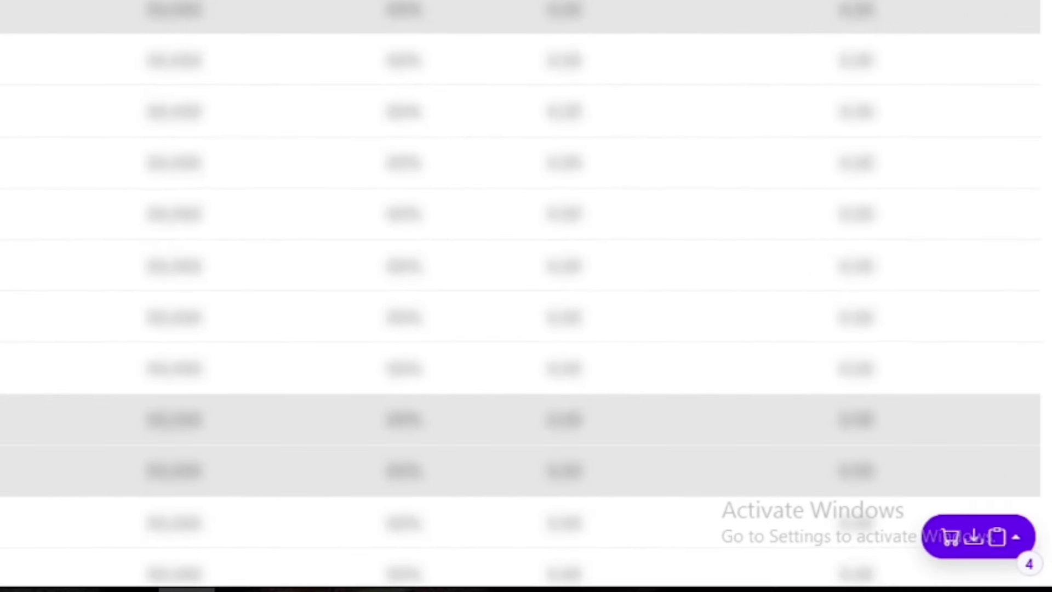
left_click(1002, 548)
left_click(899, 425)
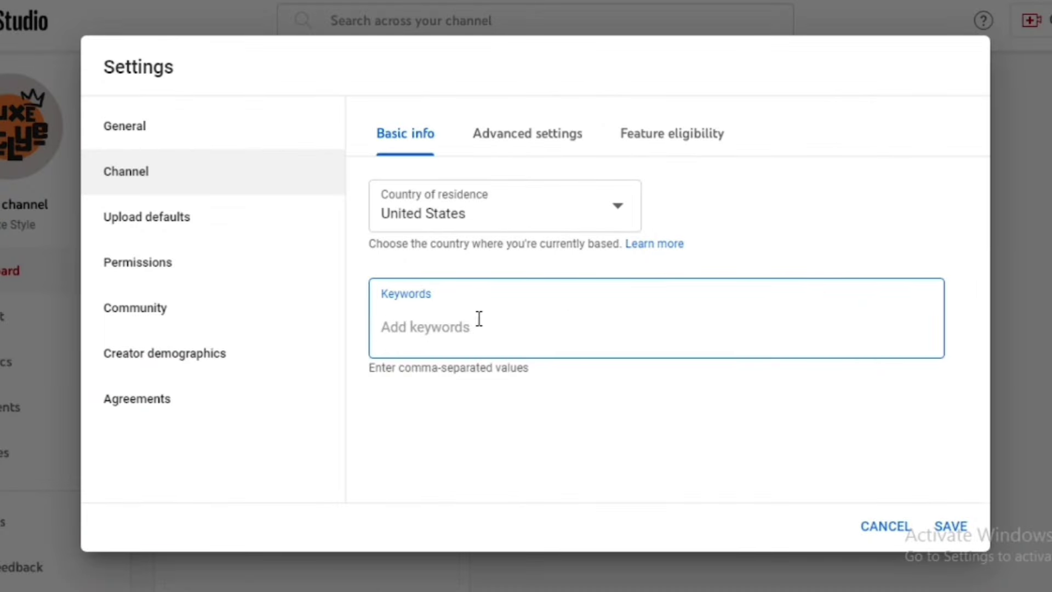
key("ctrl+v")
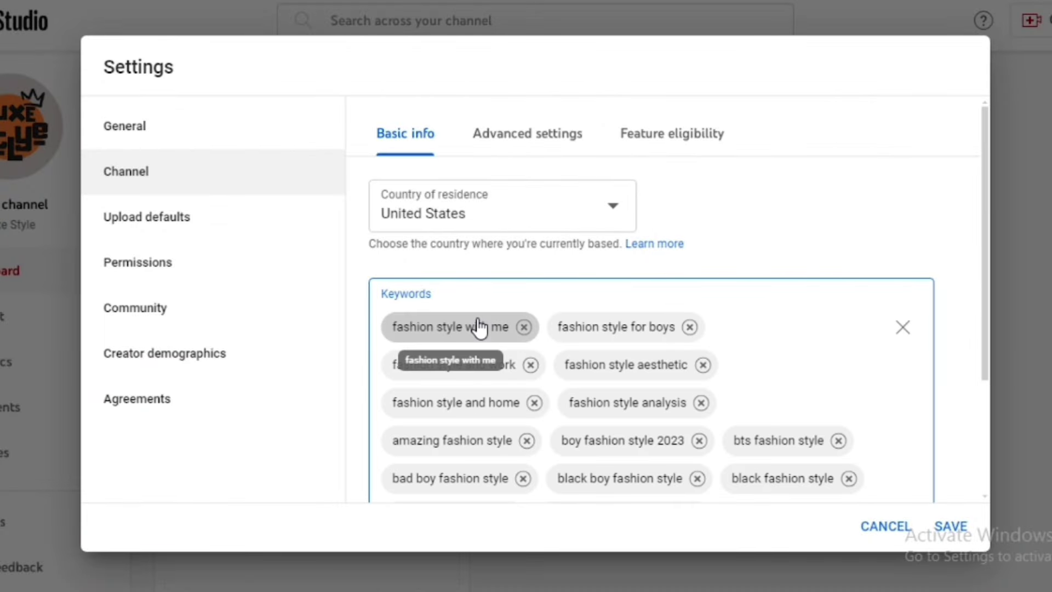
Set the category to How-to and style in the advanced upload defaults
left_click(279, 219)
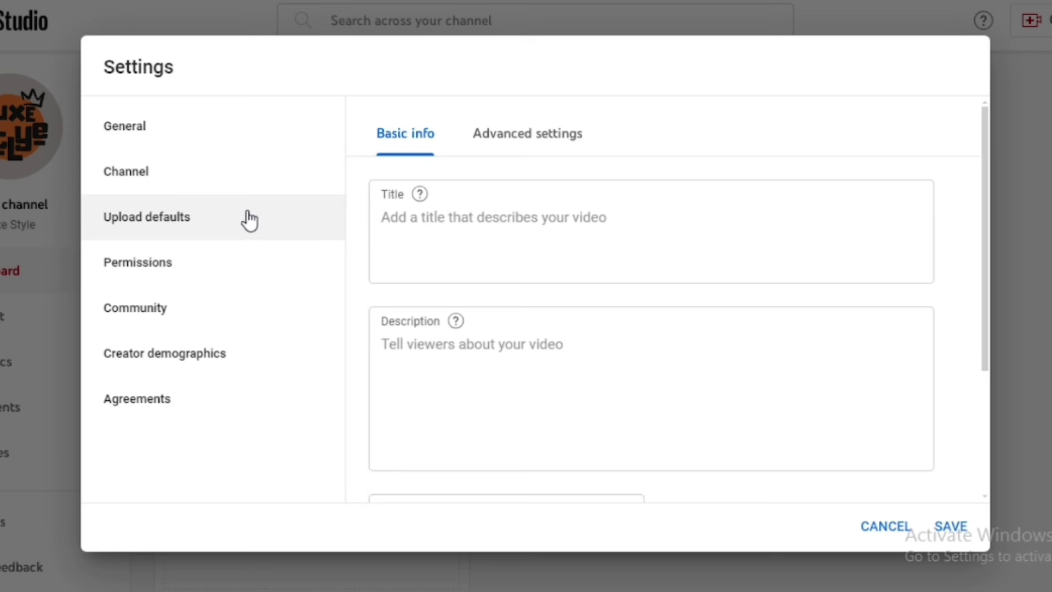
left_click(509, 132)
left_click(803, 342)
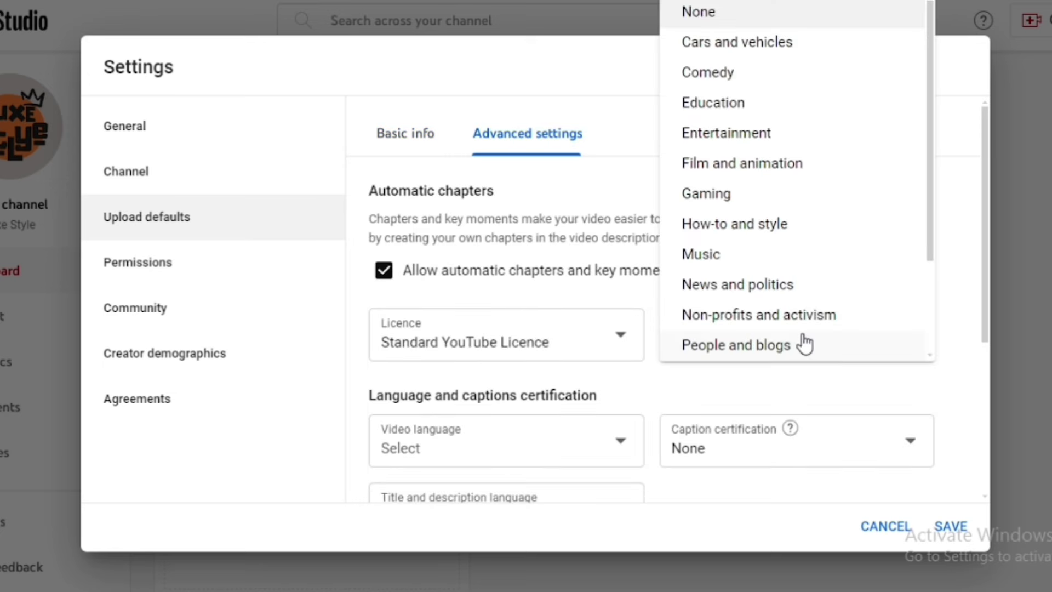
left_click(801, 232)
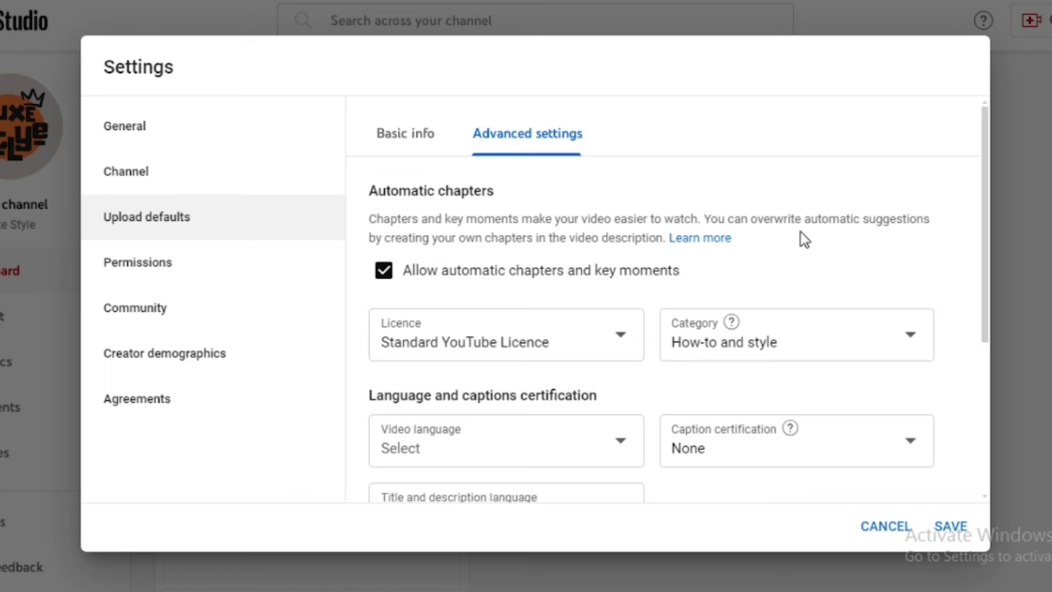
Set the default video language and the title and description language to English (United States), and save the upload defaults
left_click(600, 433)
scroll(602, 433, "down", 15)
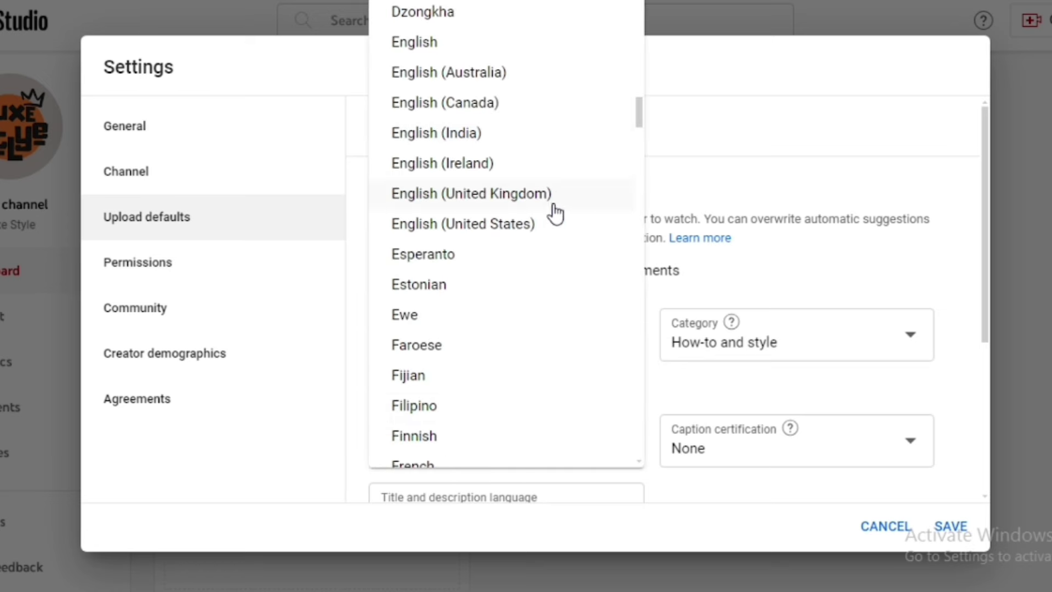
left_click(551, 216)
scroll(602, 419, "down", 3)
left_click(593, 333)
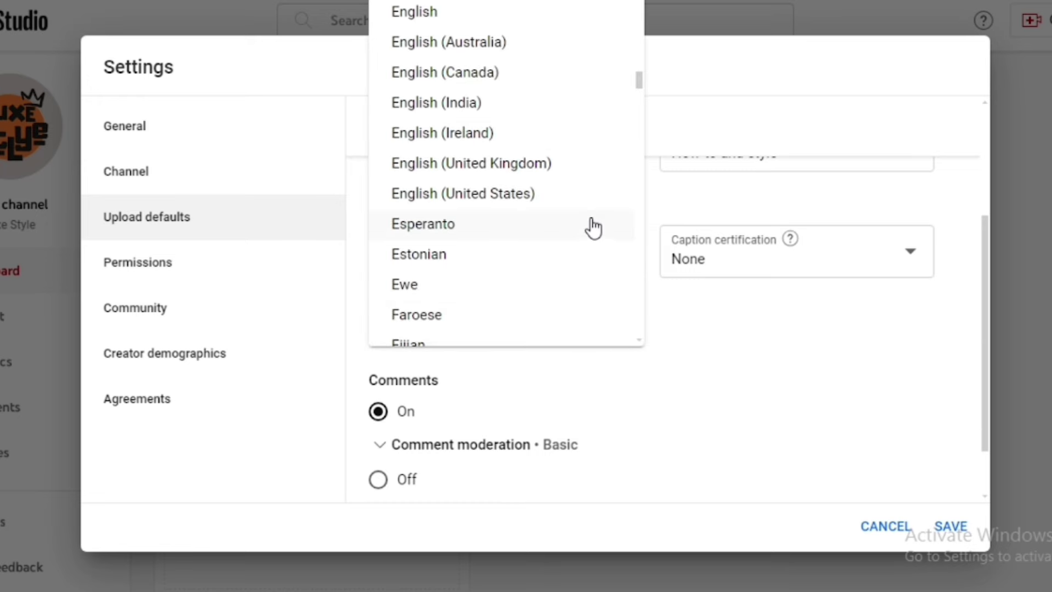
left_click(592, 206)
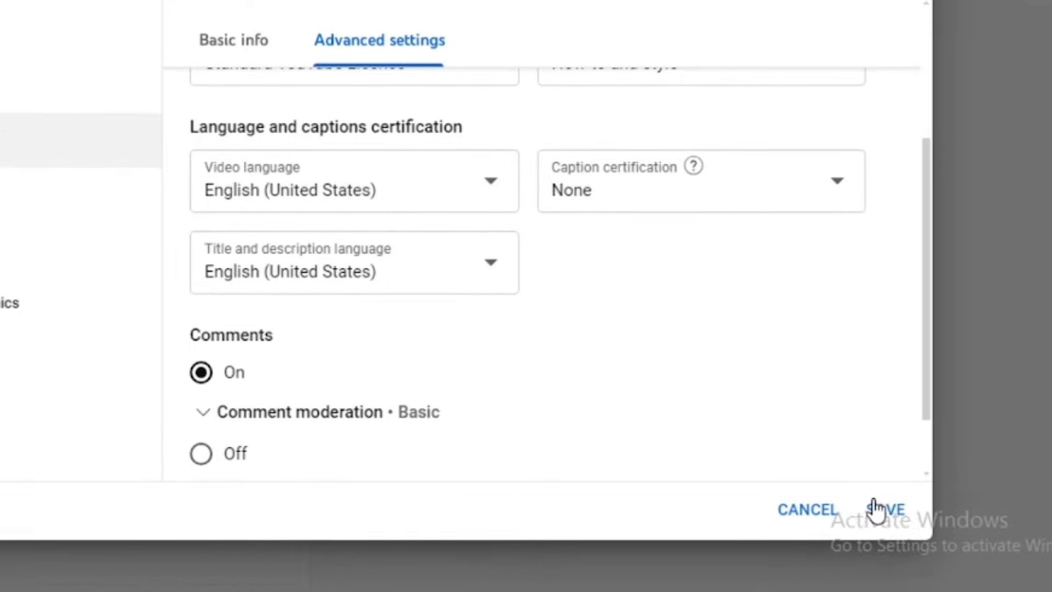
left_click(950, 526)
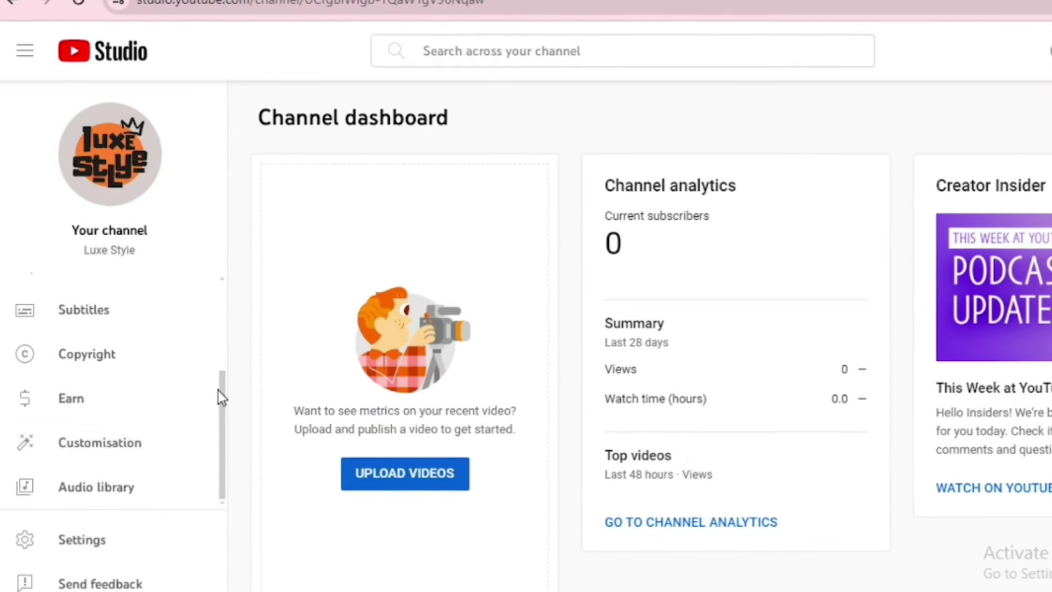
Upload the Luxe Style banner image in the channel's branding customisation and accept its crop
left_click(138, 452)
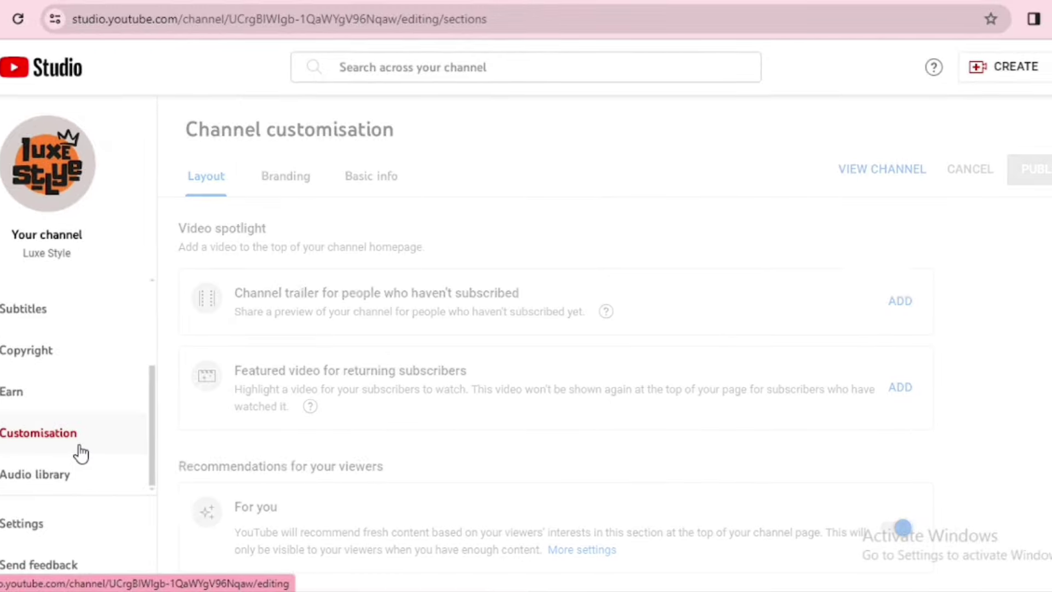
left_click(265, 190)
left_click(470, 531)
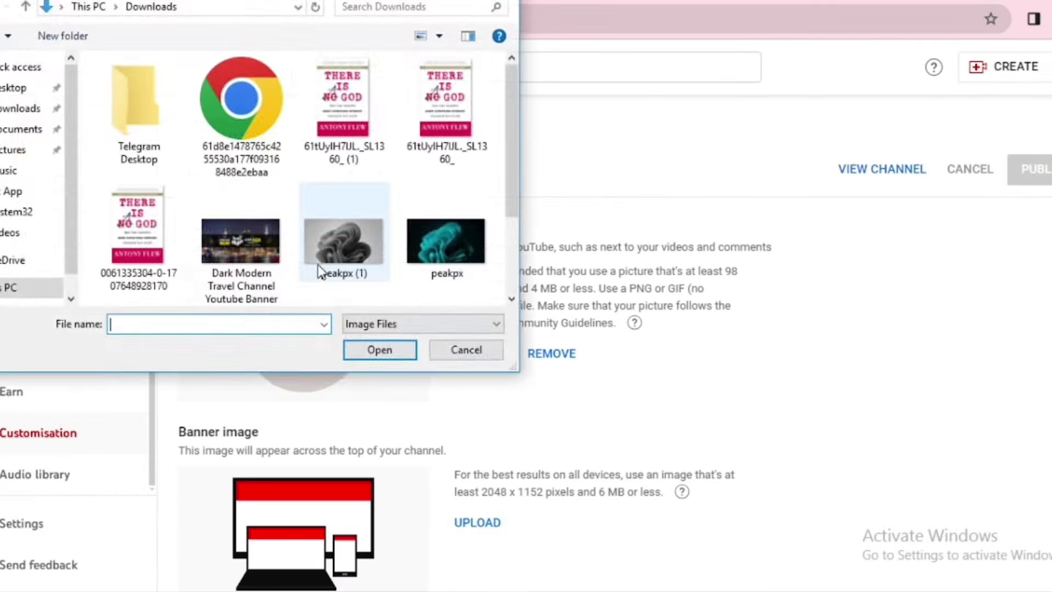
double_click(322, 270)
left_click(882, 528)
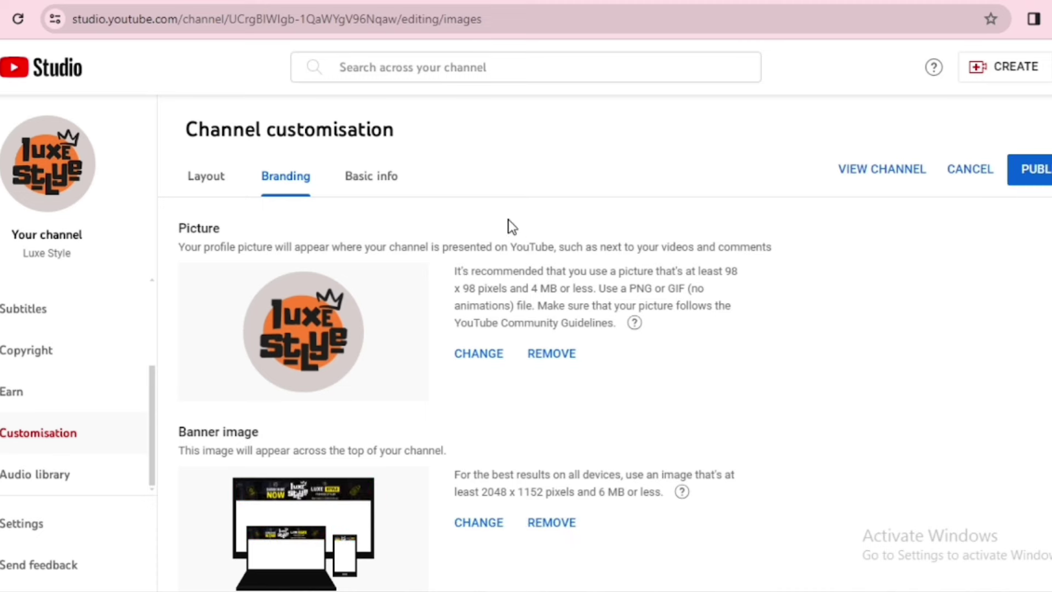
Open the description in the channel's basic info for editing
left_click(374, 174)
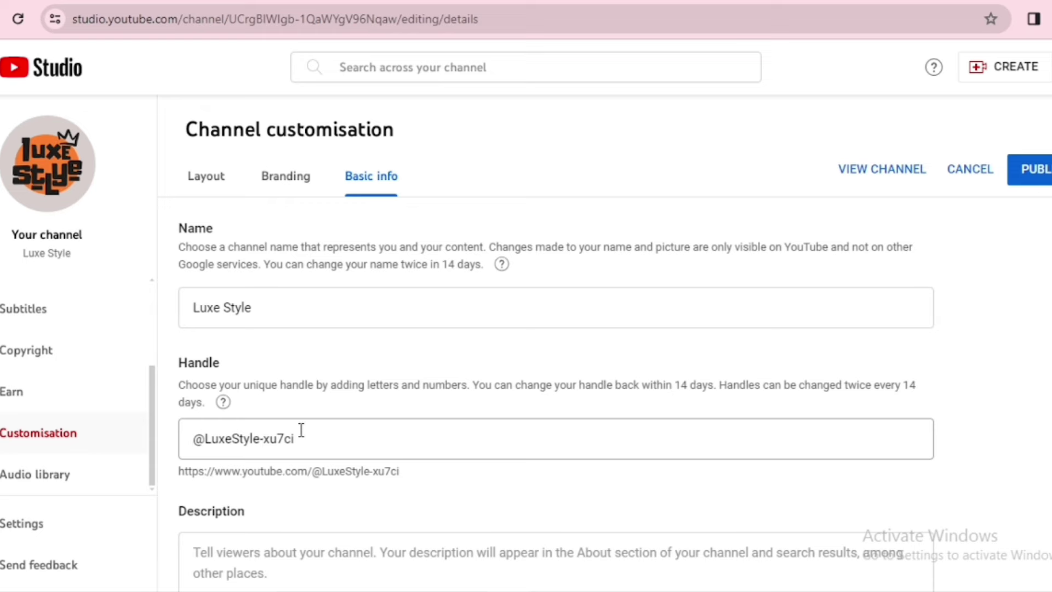
scroll(304, 430, "down", 3)
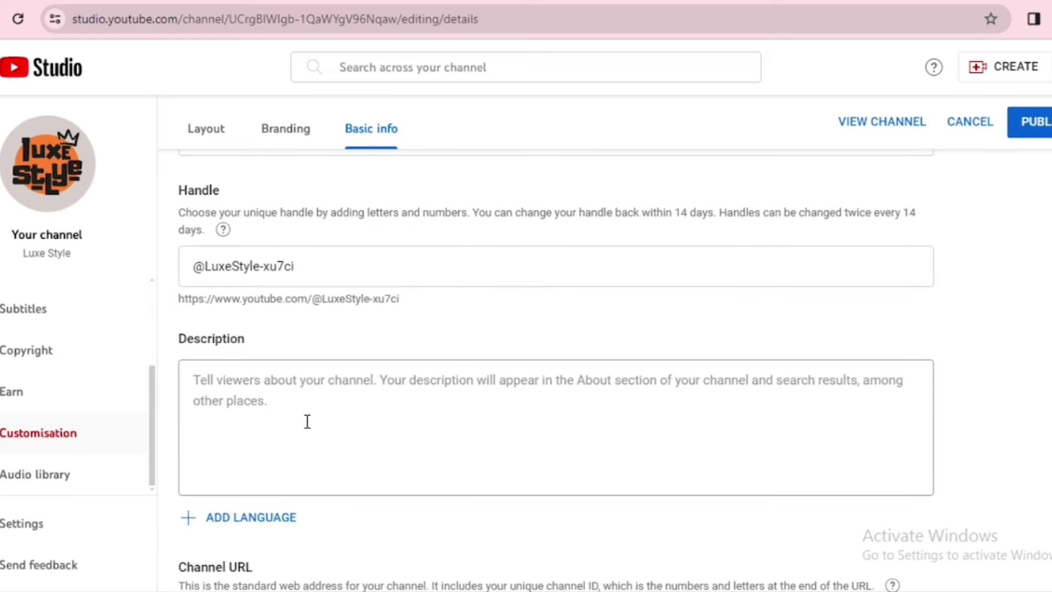
left_click(307, 421)
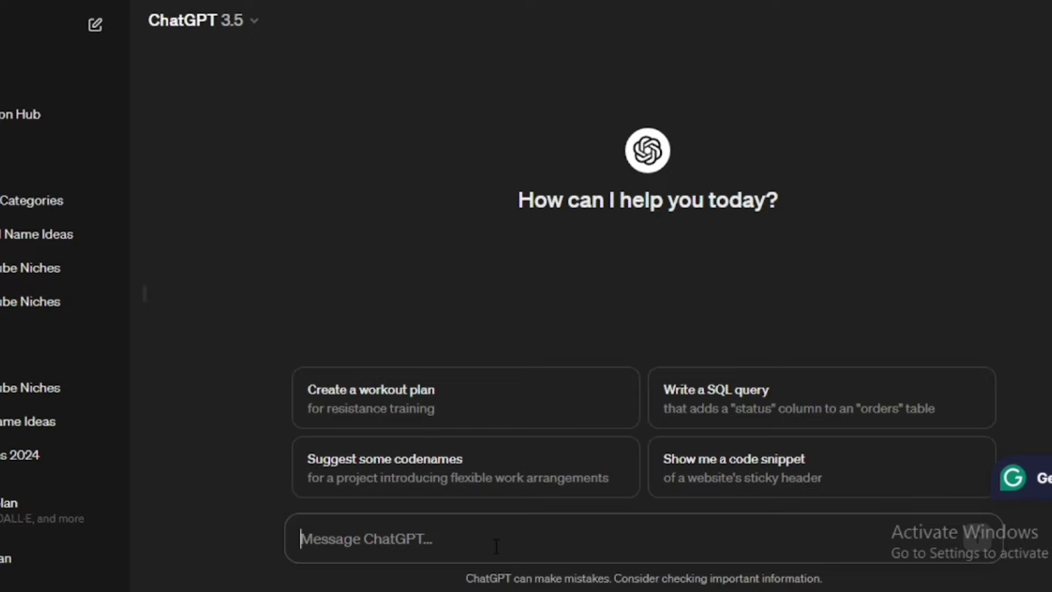
Switch to ChatGPT and ask it to "write a short youtube channel description with cta name luxe style"
type("write")
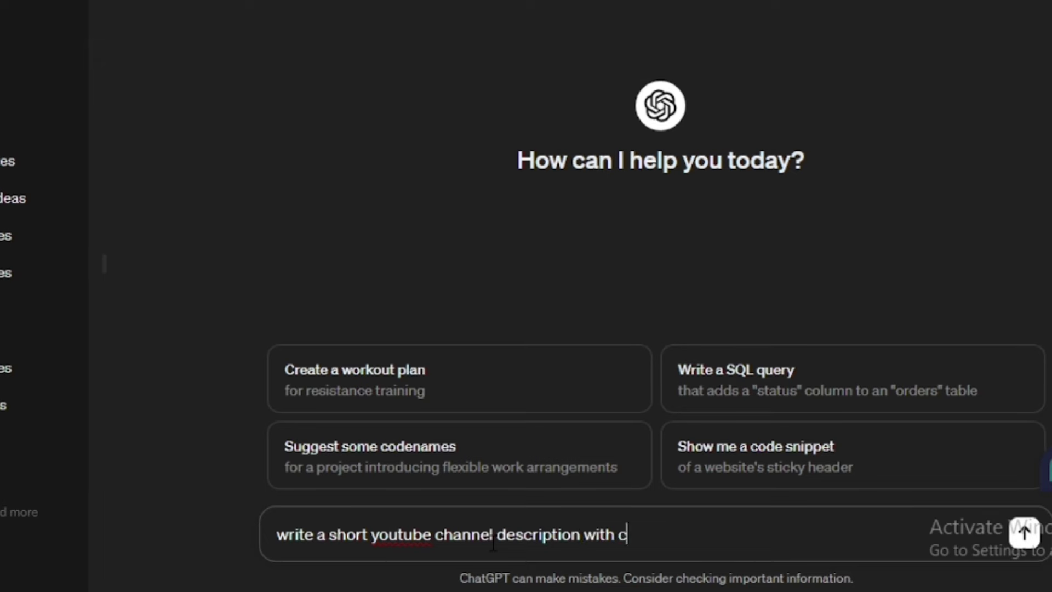
type("a short youtube channel description with cta name")
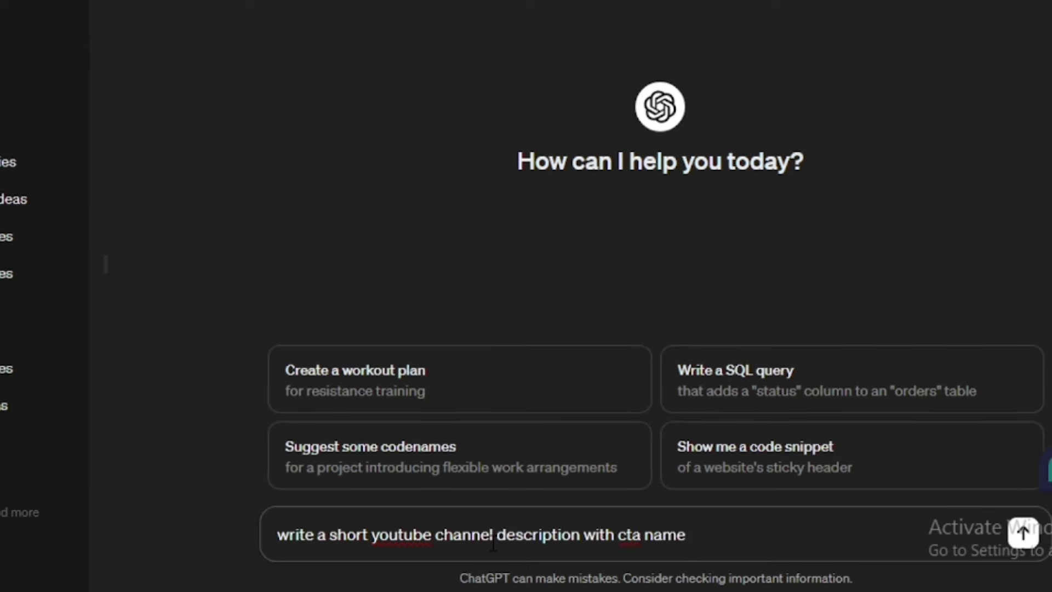
type(" luxe style")
key("Return")
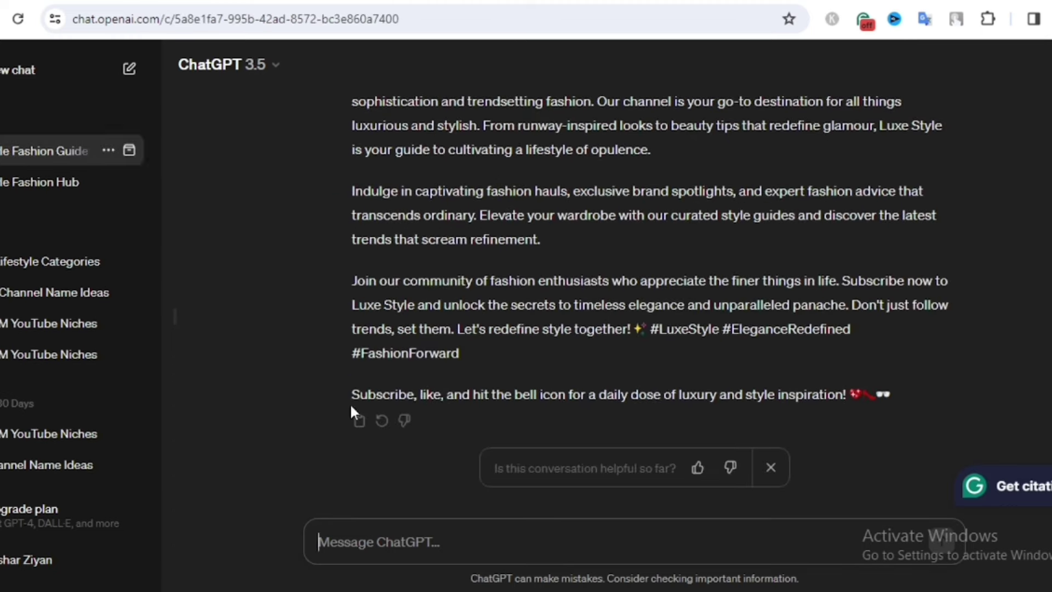
Copy ChatGPT's generated text into the YouTube channel description and publish the channel customisation
left_click(359, 420)
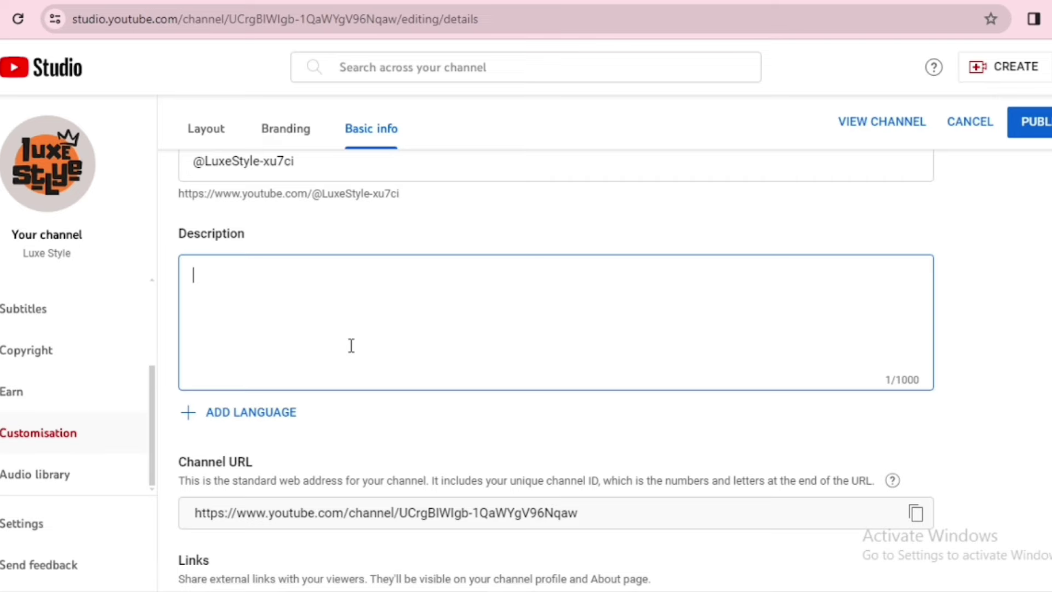
key("ctrl+v")
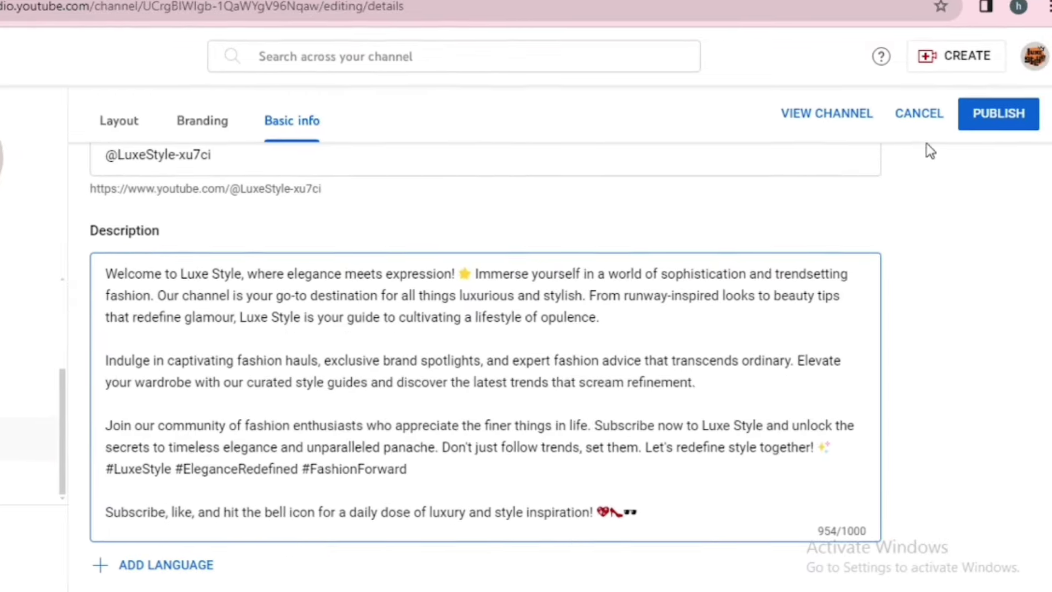
left_click(1035, 128)
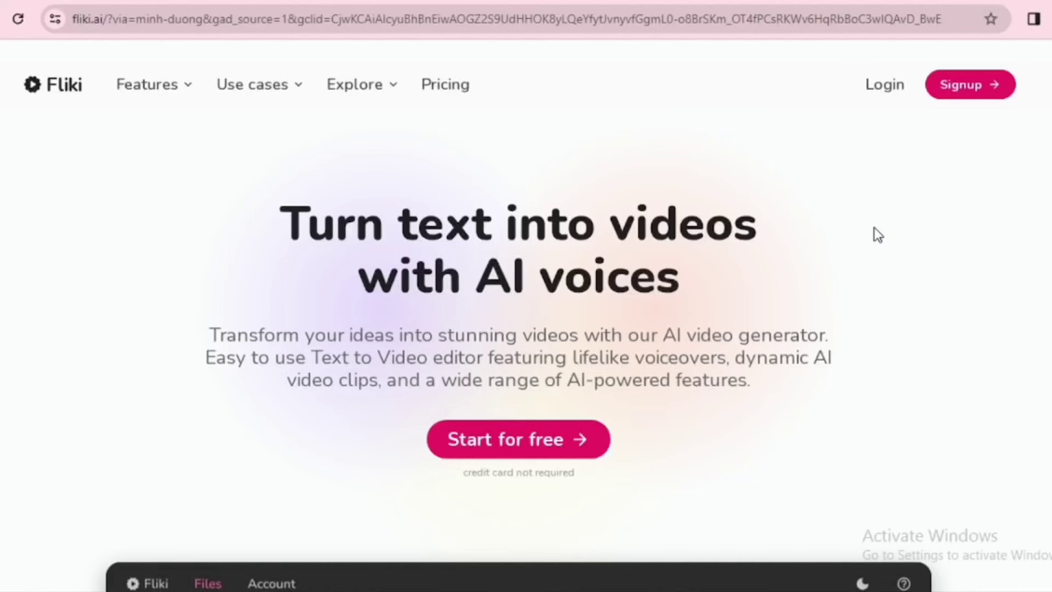
Switch to Fliki, sign up, and start a new video file with language English and dialect United States
left_click(989, 84)
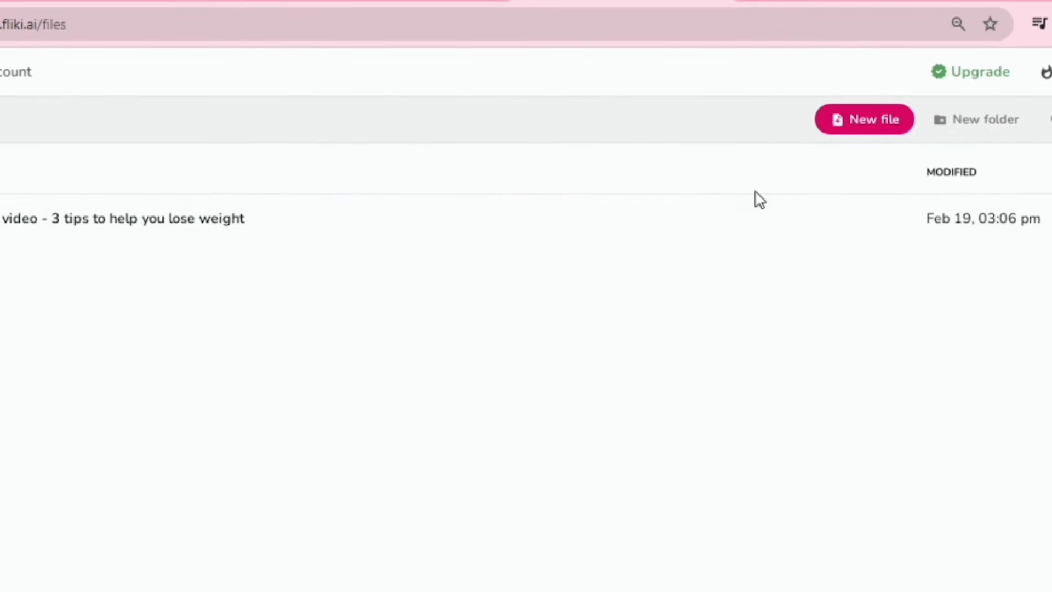
left_click(857, 127)
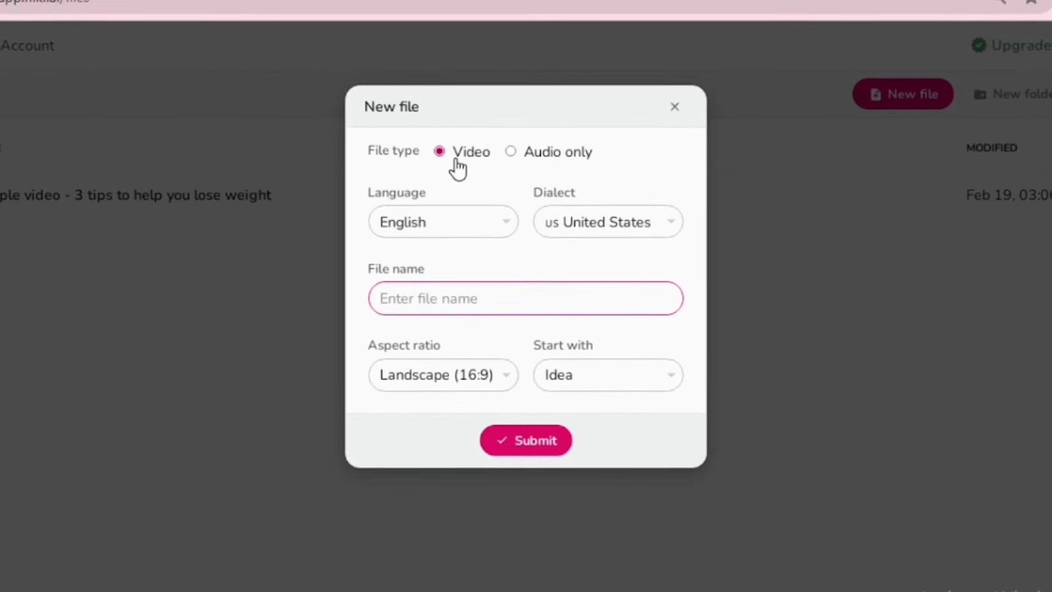
left_click(467, 229)
left_click(462, 591)
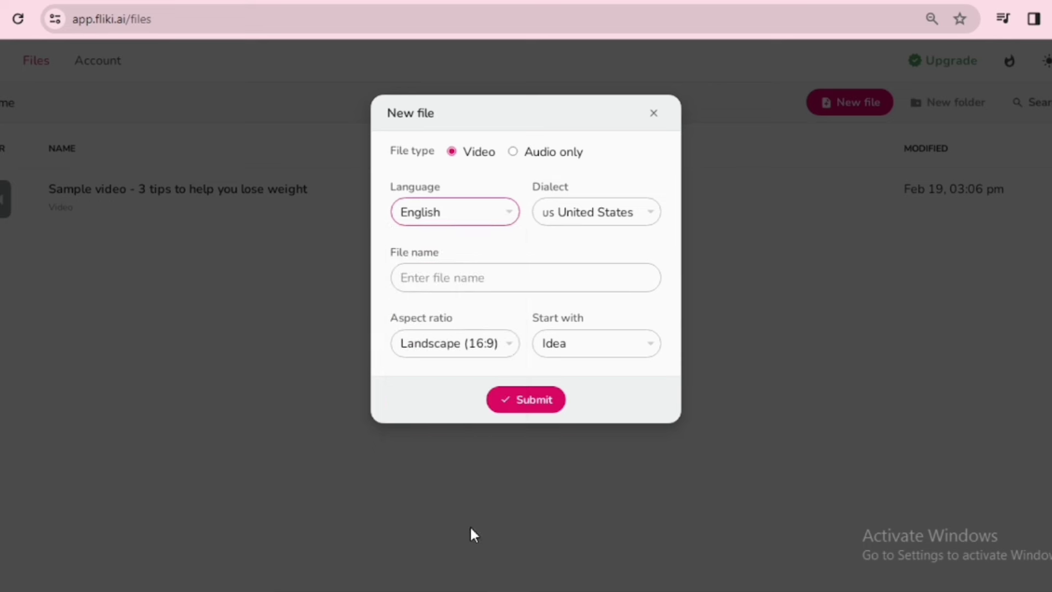
left_click(599, 221)
left_click(600, 523)
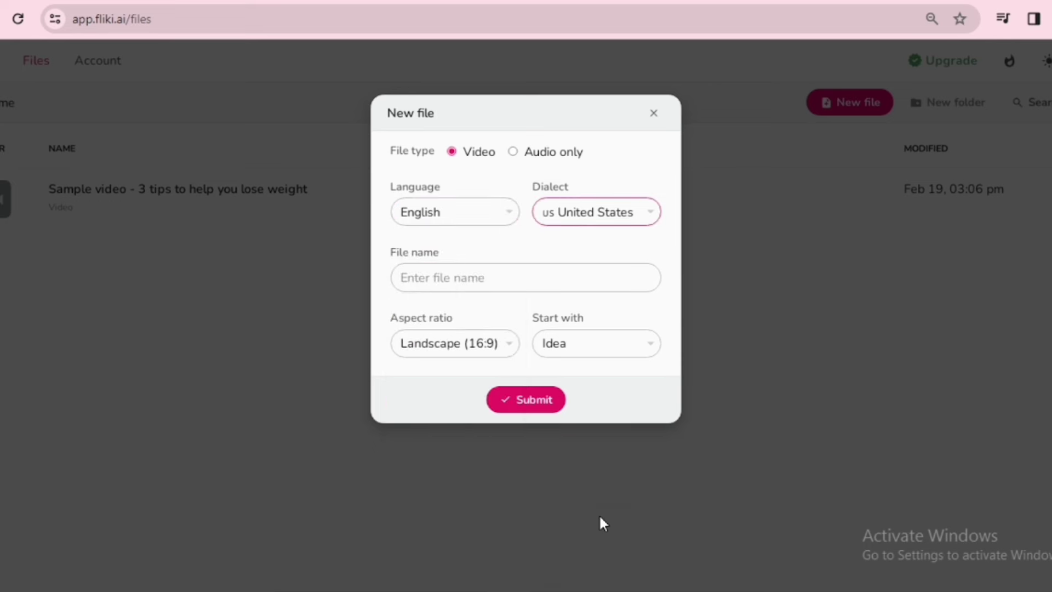
Name the new file "video 1" with aspect ratio Landscape (16:9), starting with Idea, and create it
left_click(484, 350)
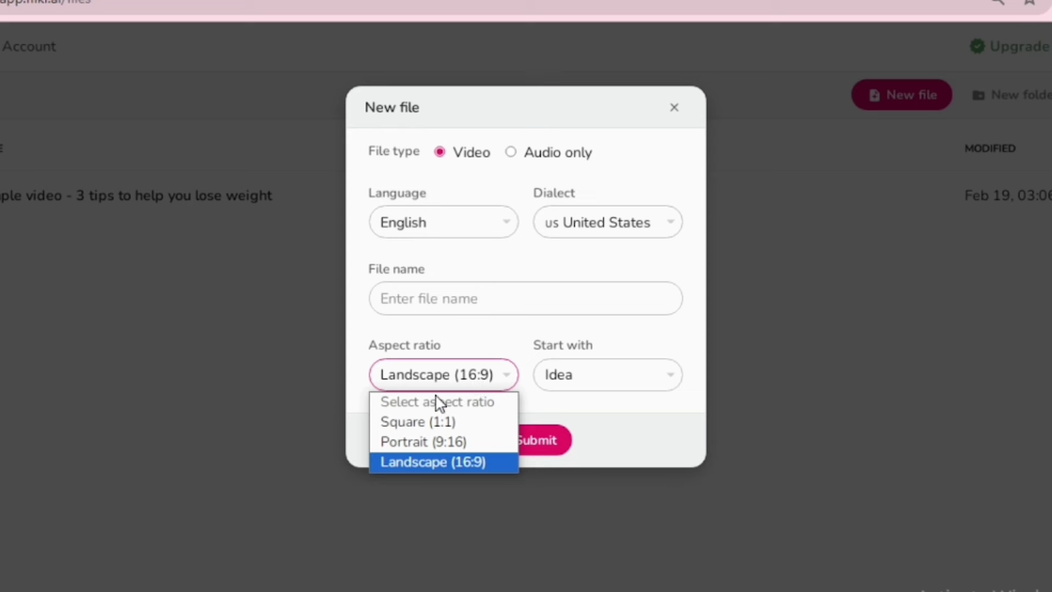
left_click(459, 460)
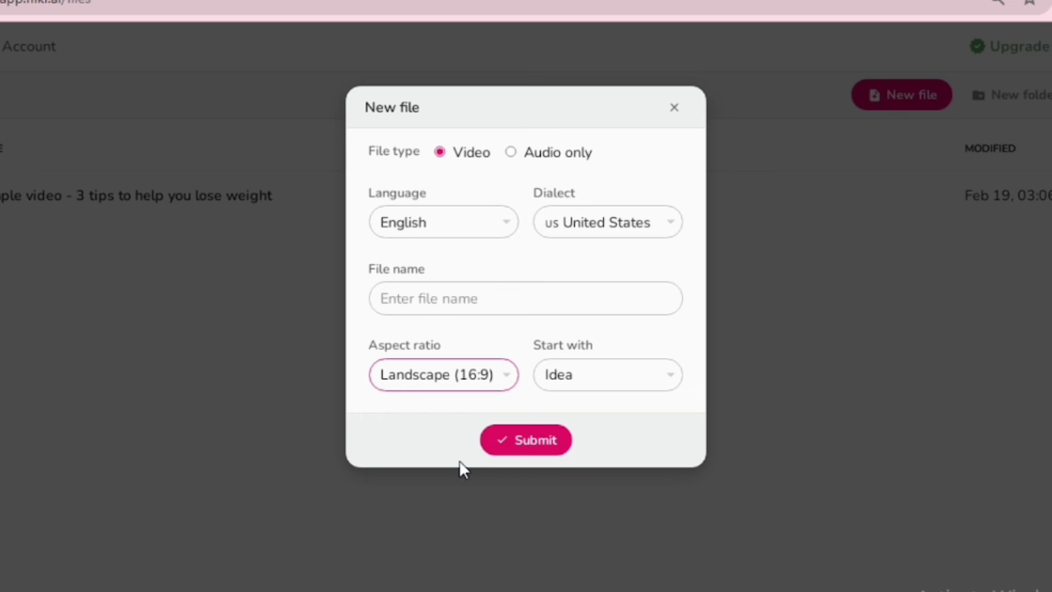
left_click(621, 389)
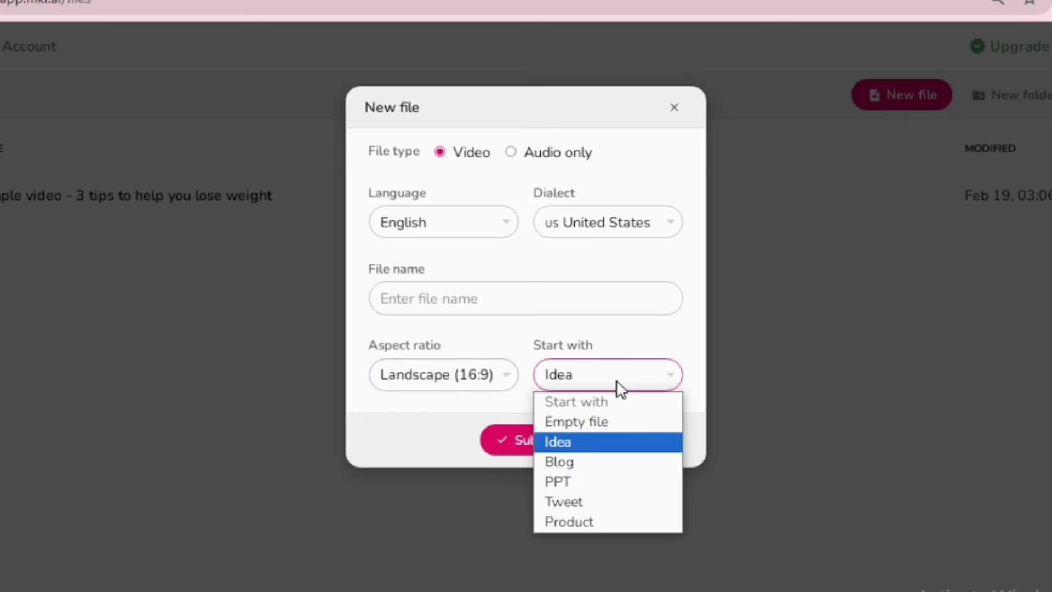
left_click(616, 442)
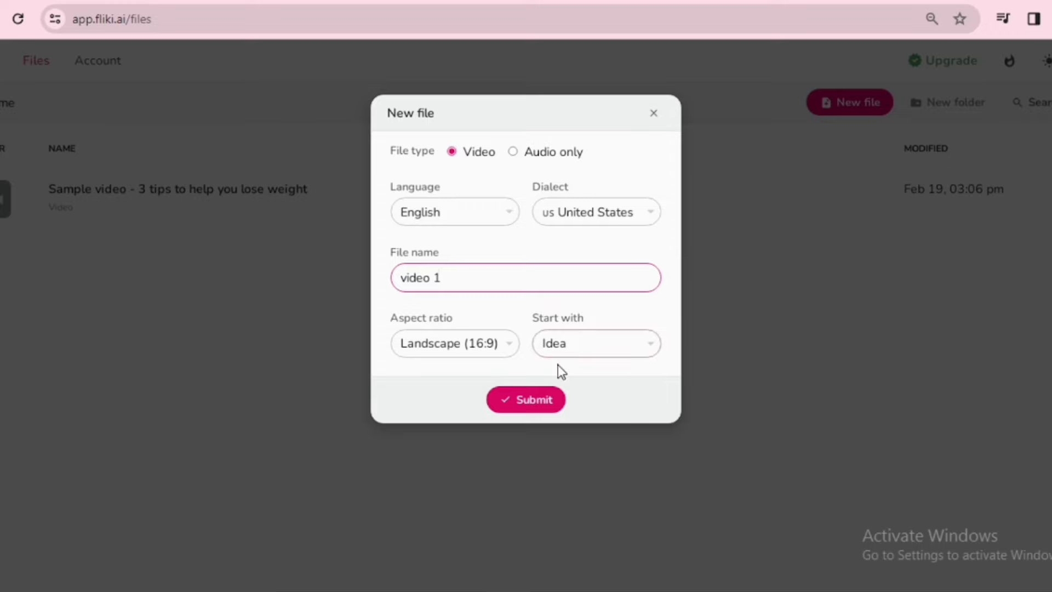
left_click(550, 393)
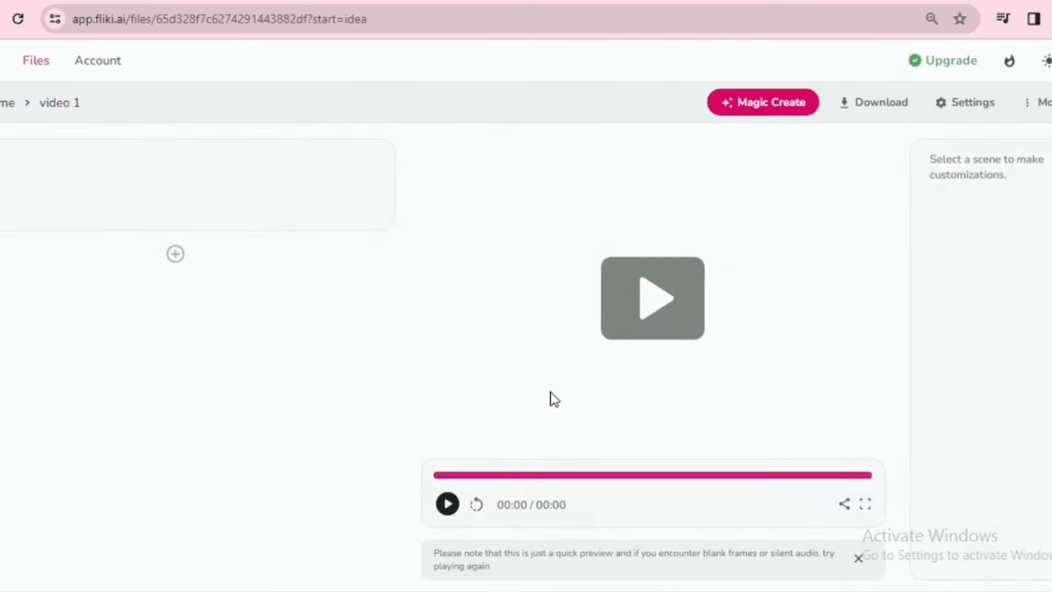
Generate a video from the idea "how to change boring look to stylish" with Headings and Stickers enabled, and preview its opening scenes
type("how")
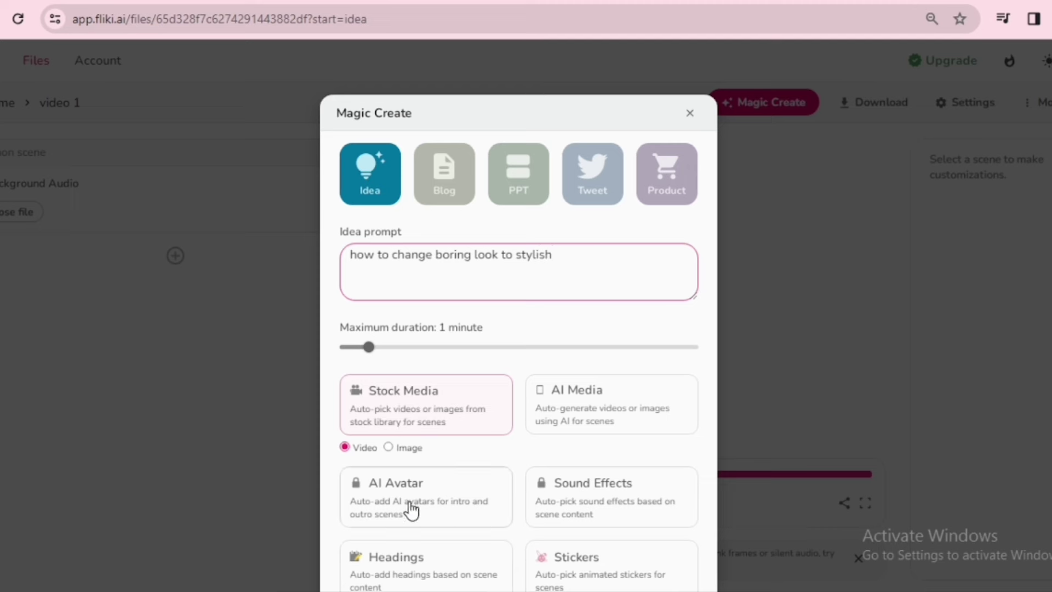
left_click(417, 564)
left_click(629, 566)
scroll(625, 559, "down", 2)
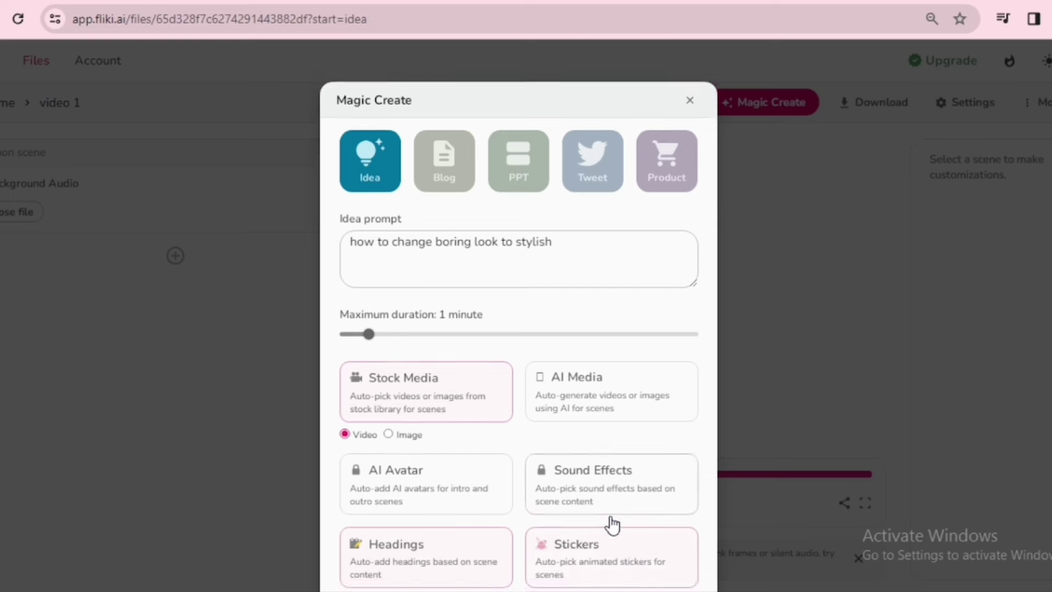
left_click(517, 513)
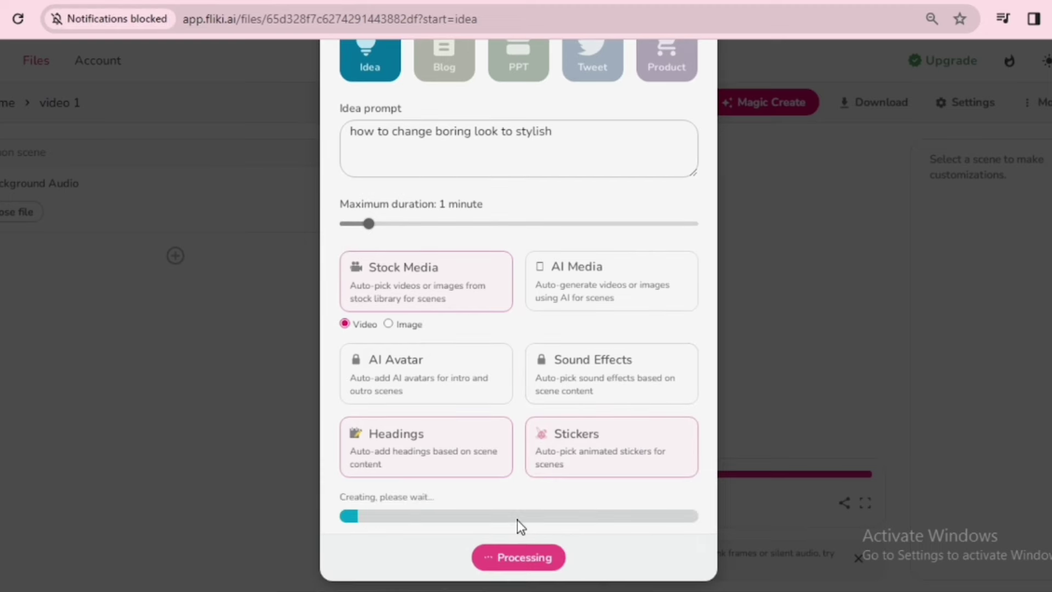
left_click(447, 556)
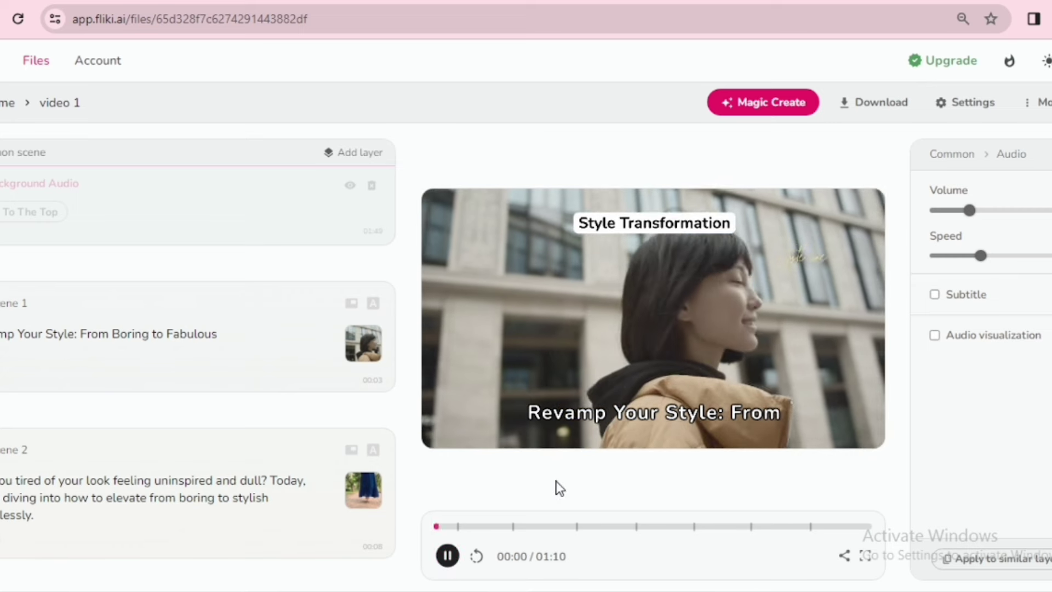
left_click(643, 455)
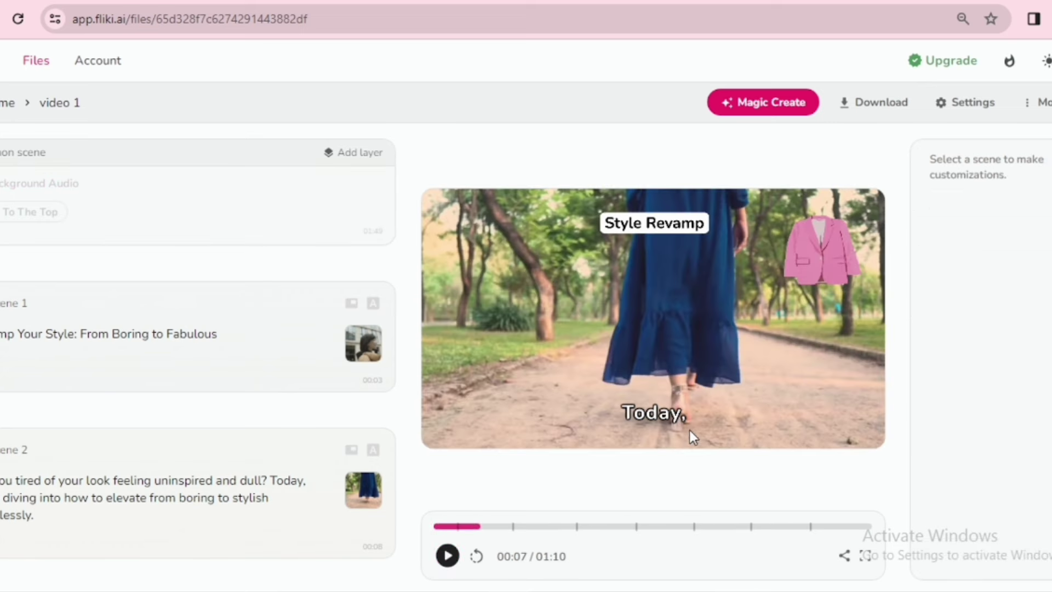